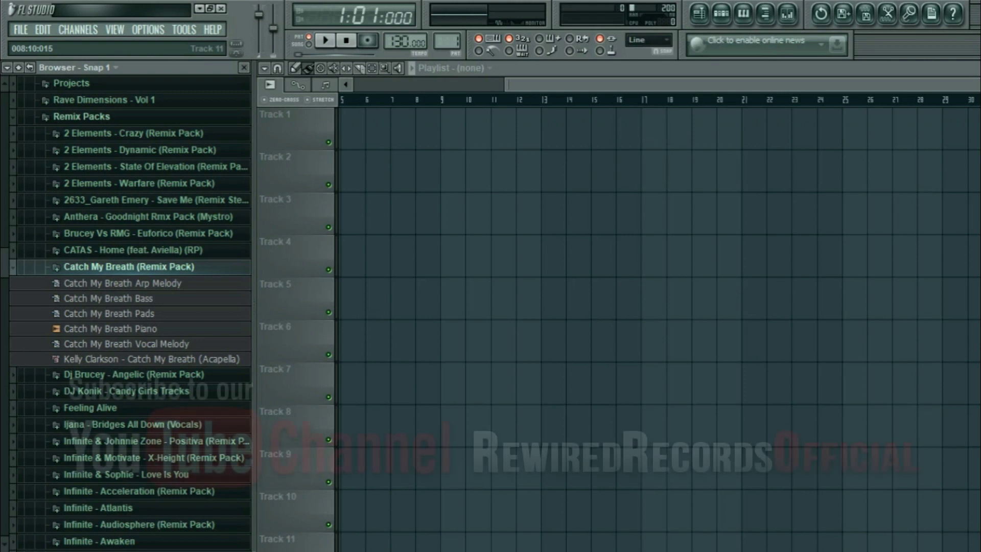
# Load the Kelly Clarkson - Catch My Breath (Acapella) file onto Track 1 at bar 1 and preview it
pyautogui.click(961, 65)
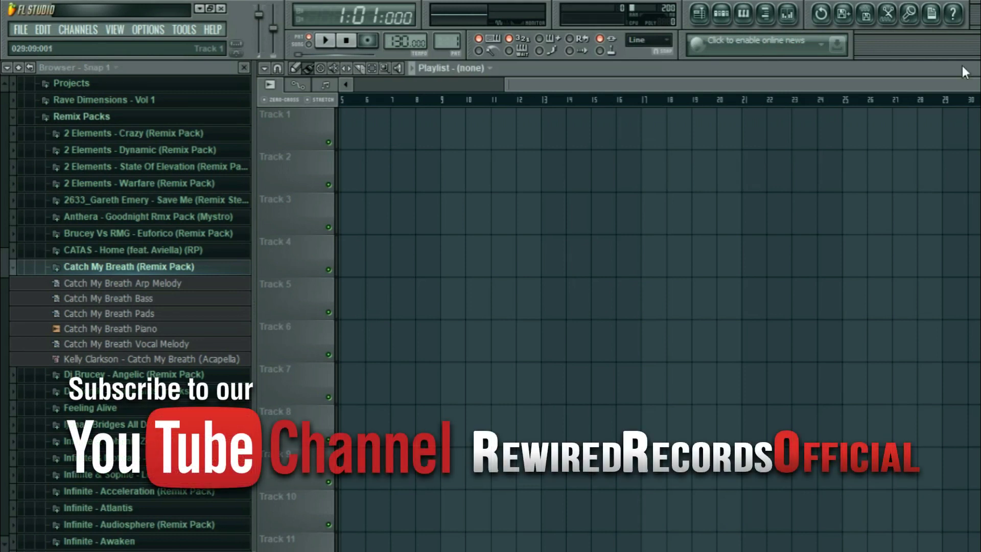
pyautogui.moveTo(636, 80); pyautogui.dragTo(397, 88)
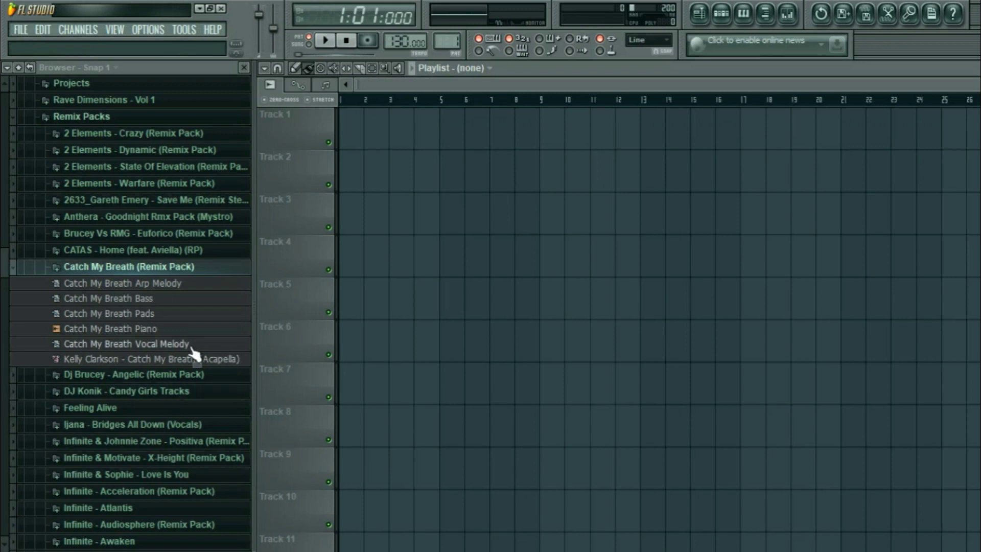
pyautogui.moveTo(218, 360); pyautogui.dragTo(348, 130)
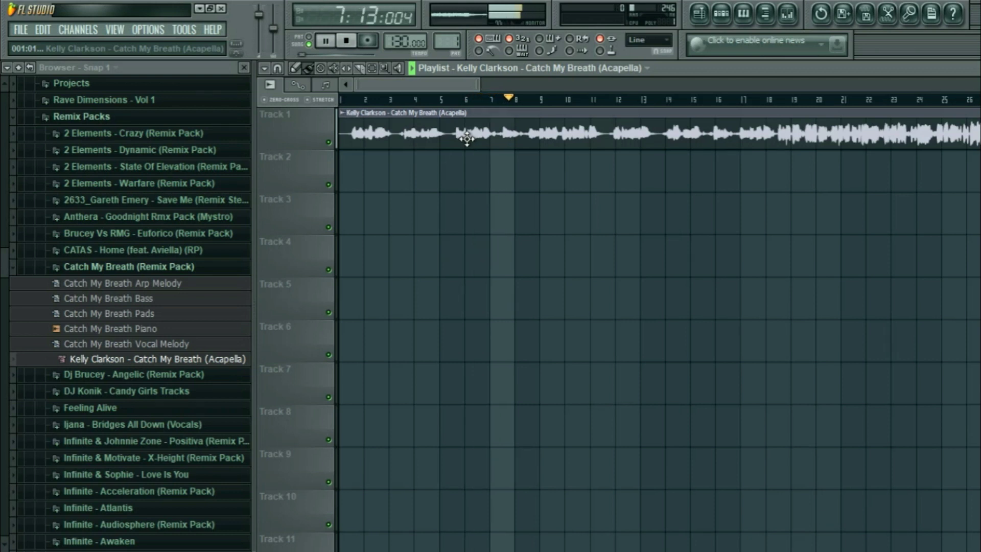
pyautogui.click(348, 42)
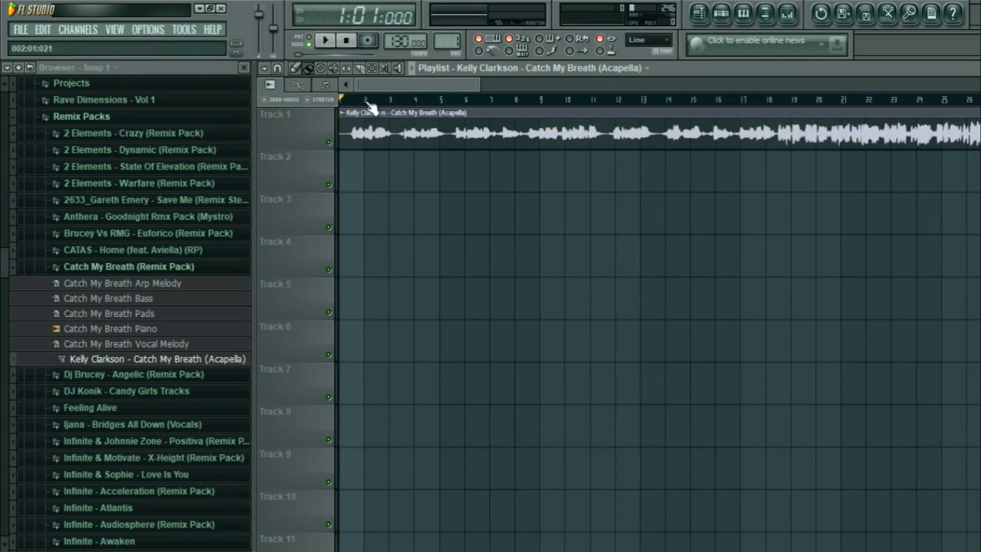
# Play the acapella from bar 17 to locate where the vocal phrase starts, and place the playhead at bar 19
pyautogui.moveTo(388, 81); pyautogui.dragTo(377, 86)
pyautogui.moveTo(451, 81); pyautogui.dragTo(480, 85)
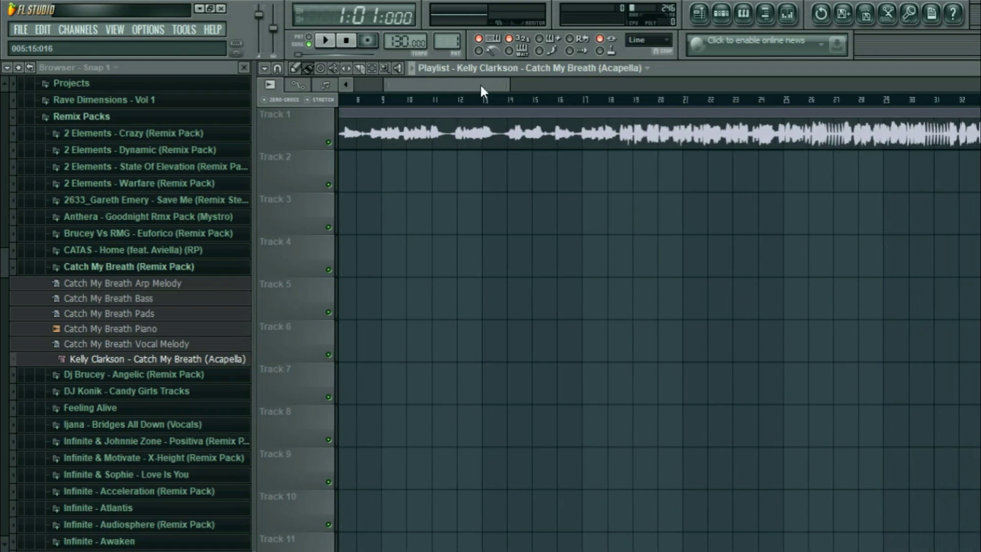
pyautogui.scroll(2, 476, 175)
pyautogui.scroll(2, 476, 174)
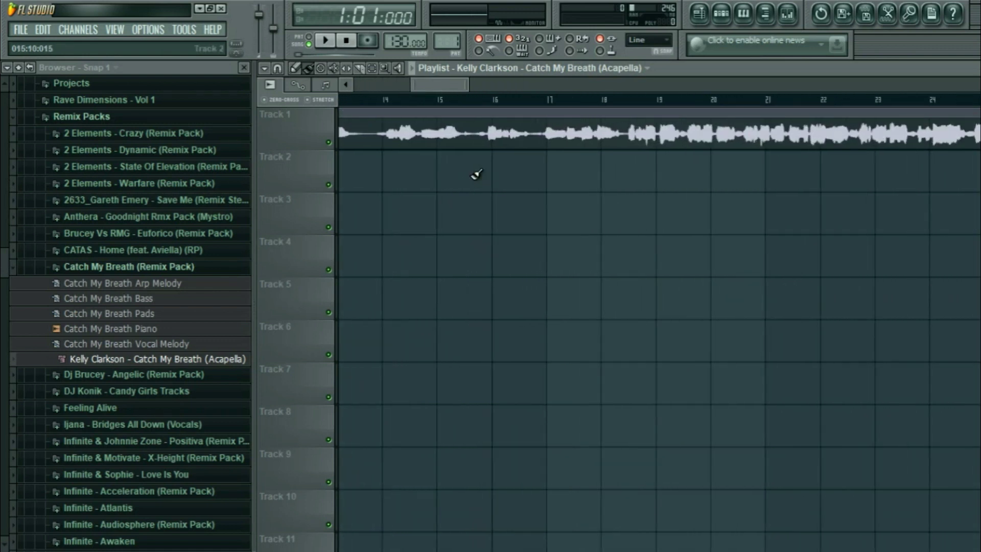
pyautogui.click(529, 108)
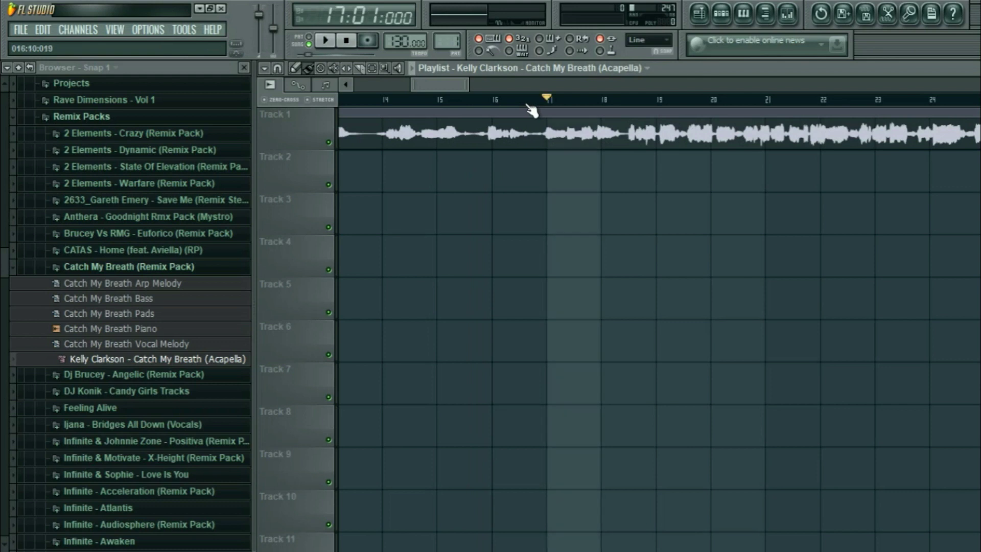
pyautogui.press('space')
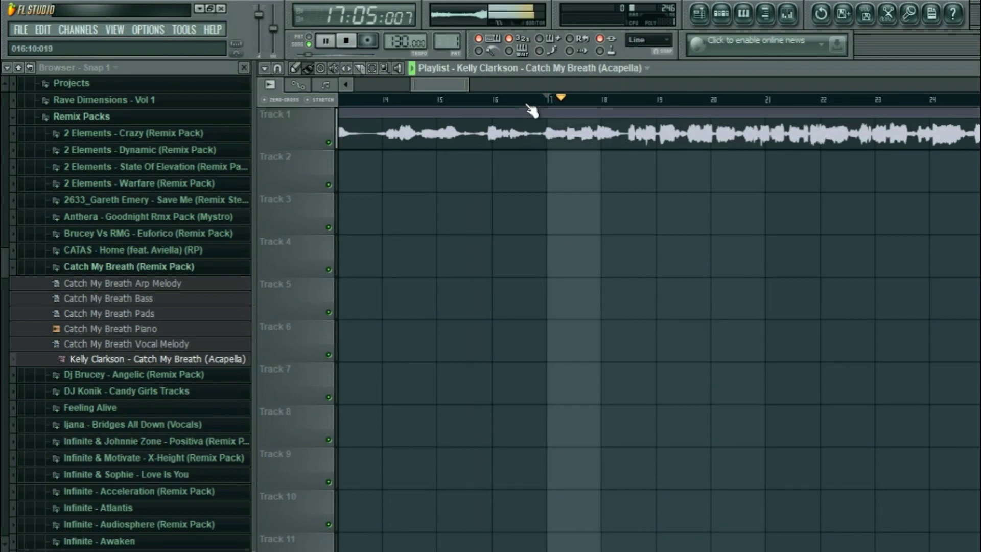
pyautogui.moveTo(442, 80); pyautogui.dragTo(462, 87)
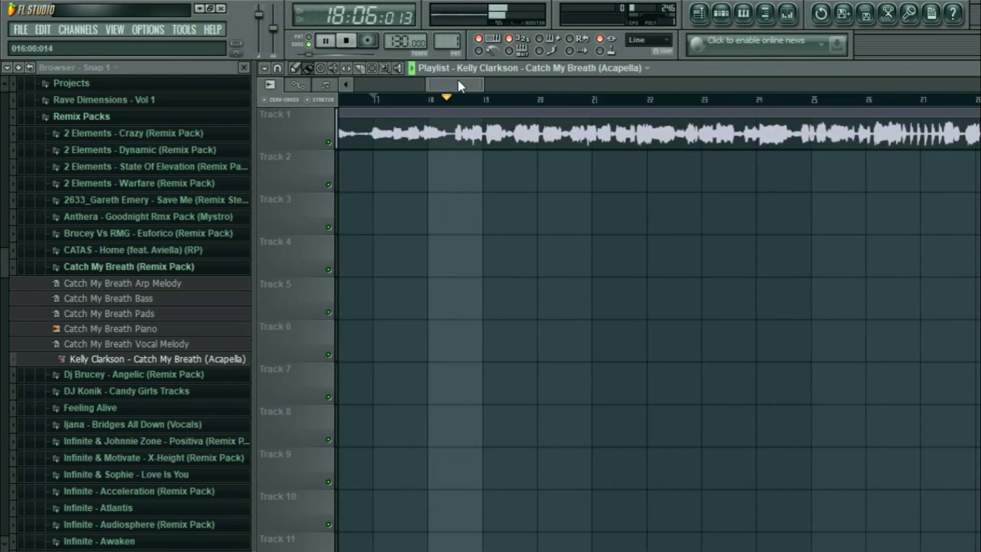
pyautogui.scroll(1, 458, 79)
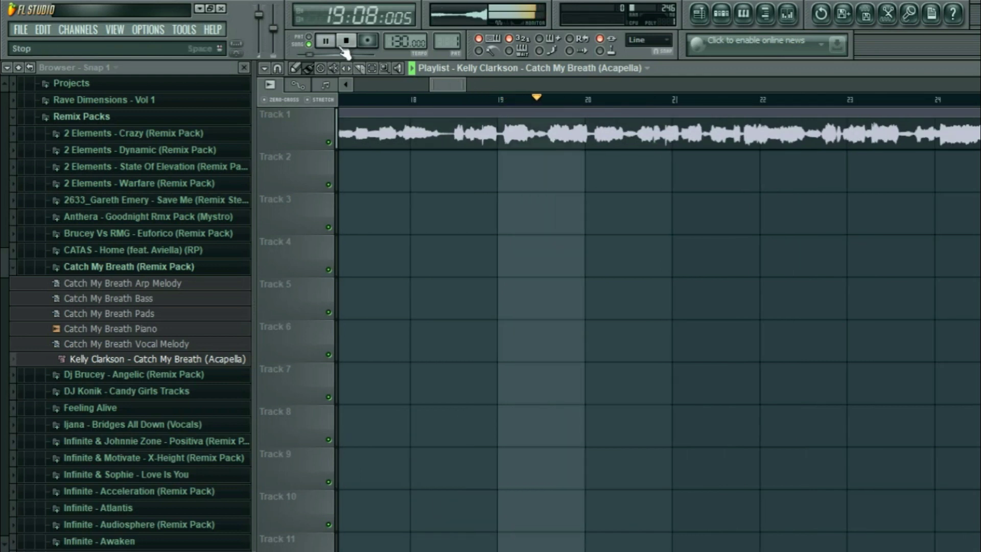
pyautogui.click(325, 40)
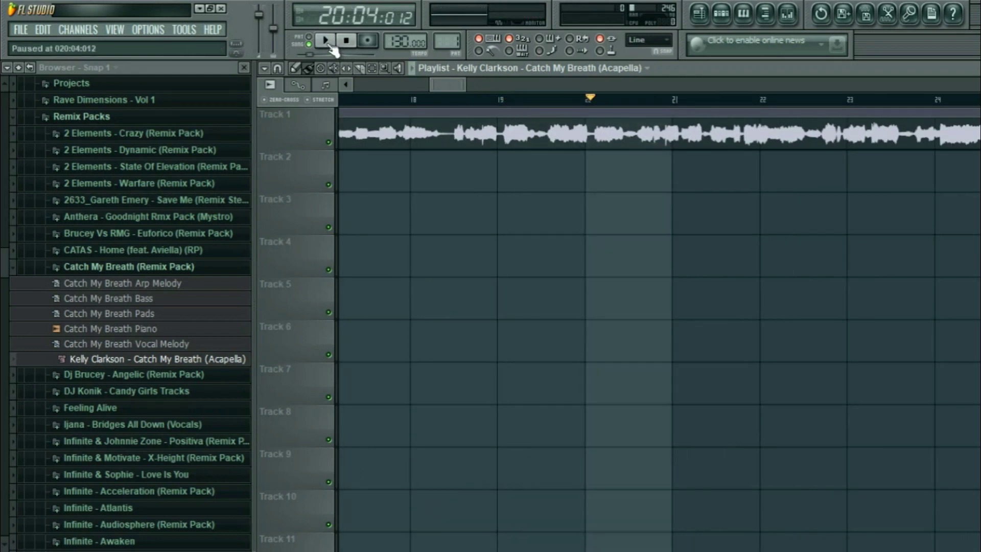
pyautogui.scroll(1, 422, 81)
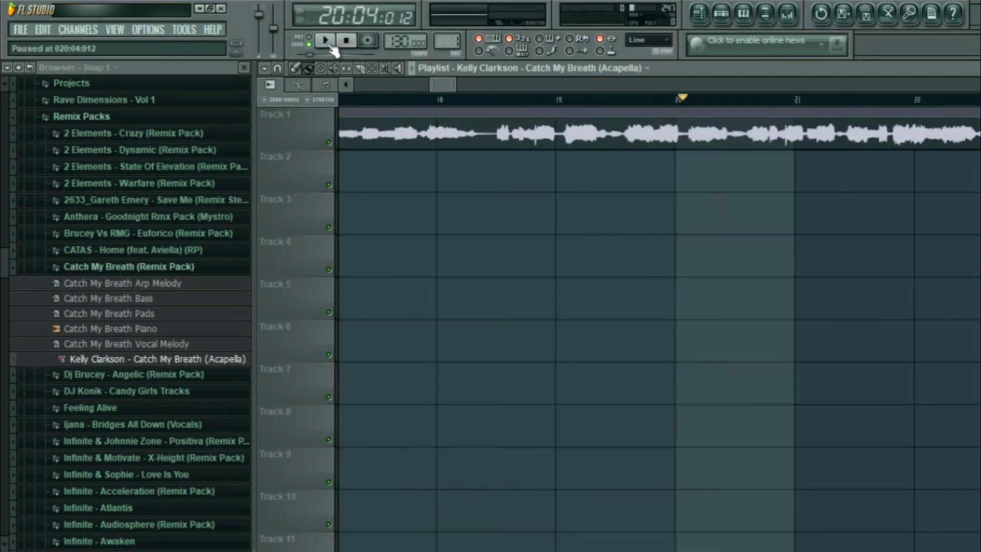
pyautogui.click(546, 109)
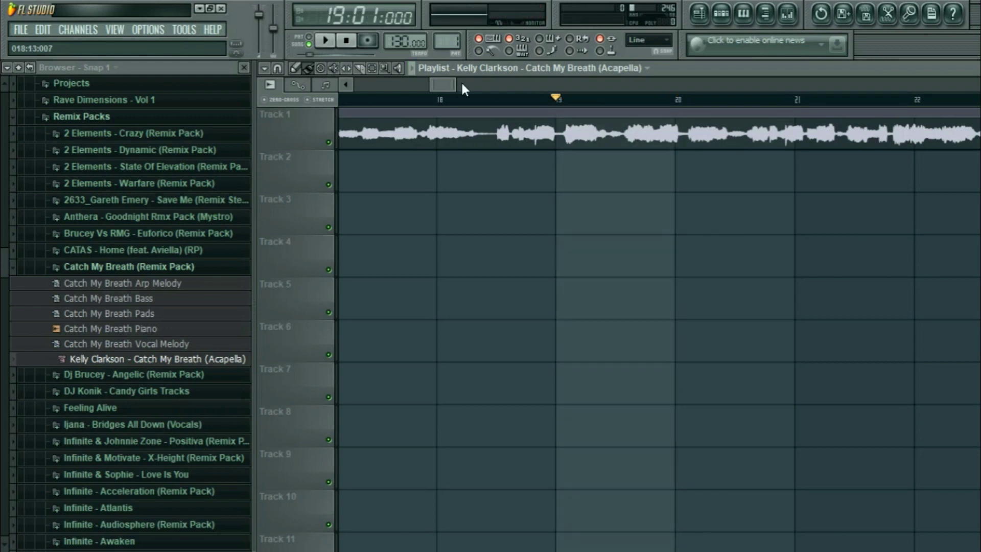
# Slice the acapella clip at bar 19 and delete the part before the cut
pyautogui.click(362, 68)
pyautogui.moveTo(556, 114); pyautogui.dragTo(558, 169)
pyautogui.press('d')
pyautogui.click(483, 114)
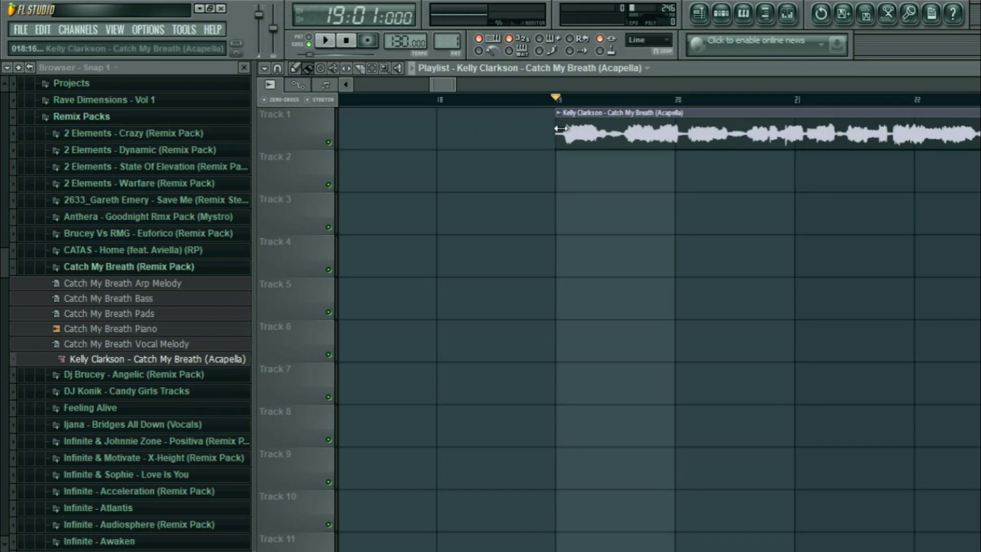
# Trim the silence from the start of the remaining acapella clip and move the clip to bar 1 on Track 1
pyautogui.moveTo(558, 127); pyautogui.dragTo(562, 126)
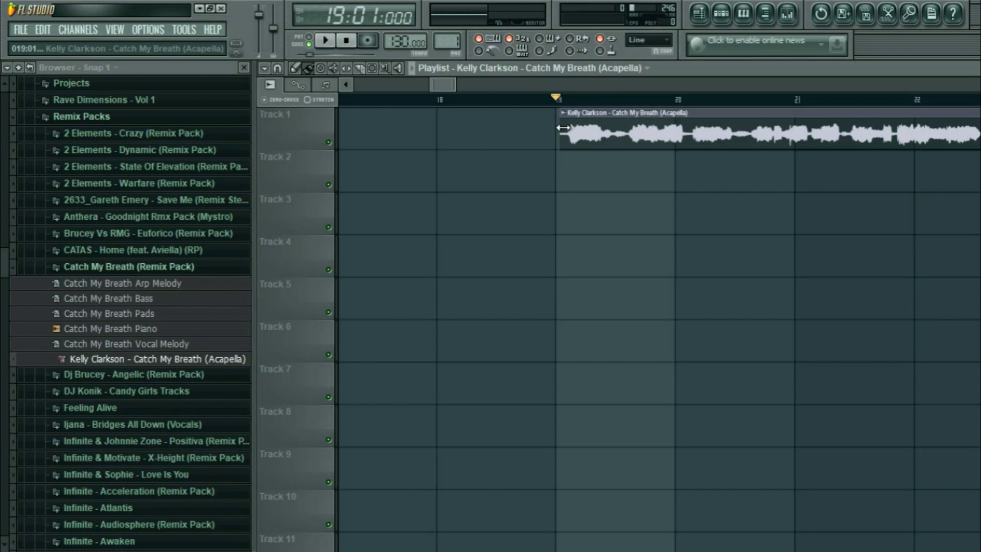
pyautogui.moveTo(559, 123); pyautogui.dragTo(569, 124)
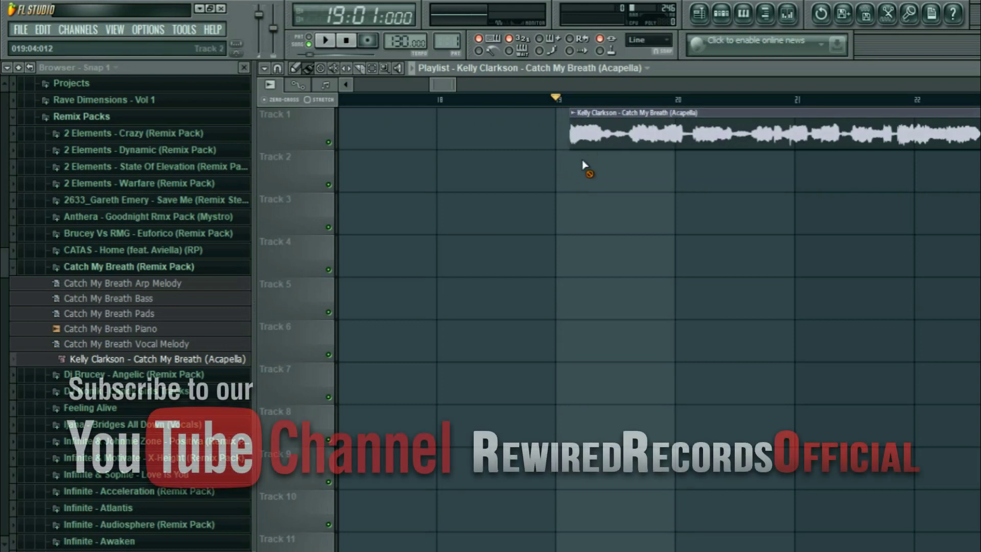
pyautogui.moveTo(592, 129); pyautogui.dragTo(246, 160)
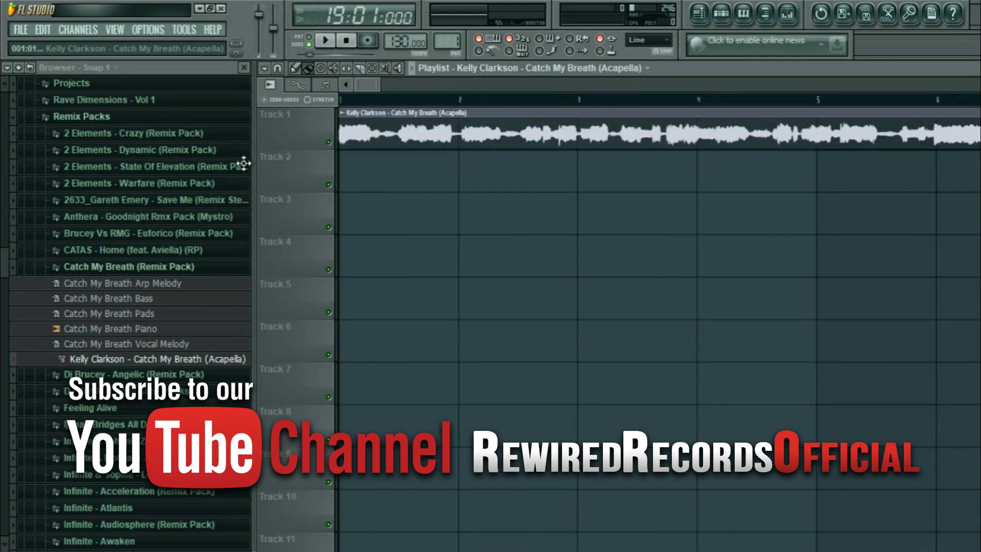
# Play the trimmed acapella from bar 1 to check its timing against the playlist grid
pyautogui.click(347, 43)
pyautogui.press('space')
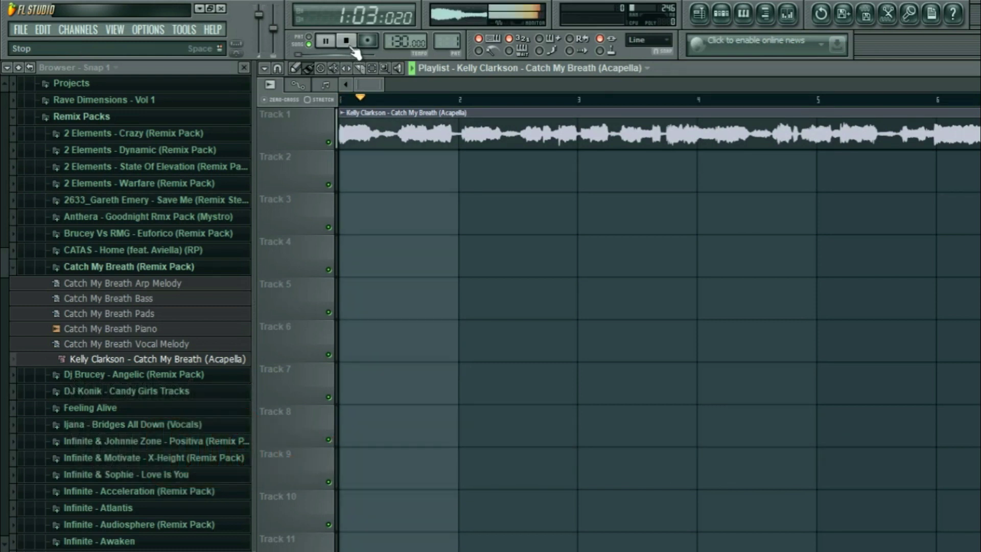
pyautogui.doubleClick(499, 111)
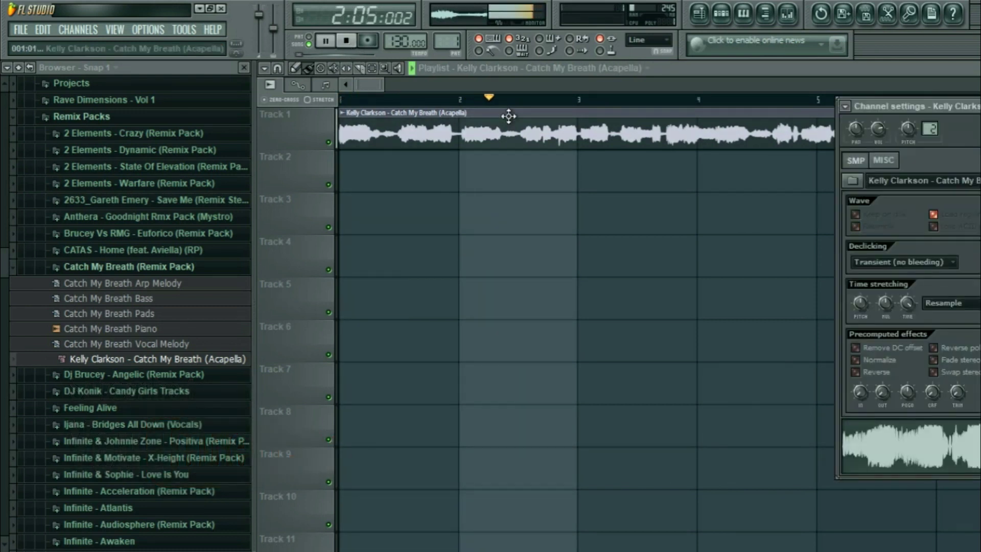
pyautogui.click(595, 250)
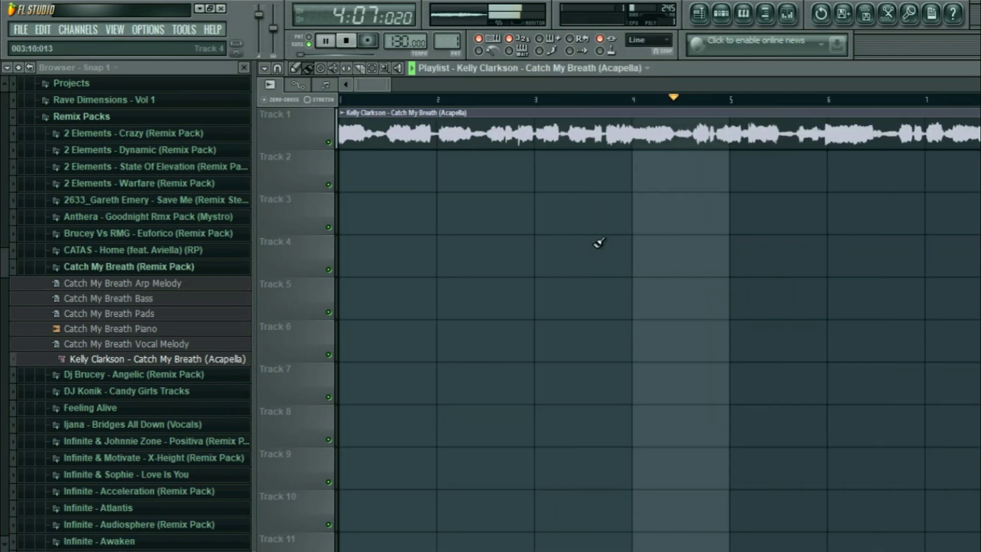
pyautogui.scroll(-2, 599, 243)
pyautogui.scroll(-1, 599, 243)
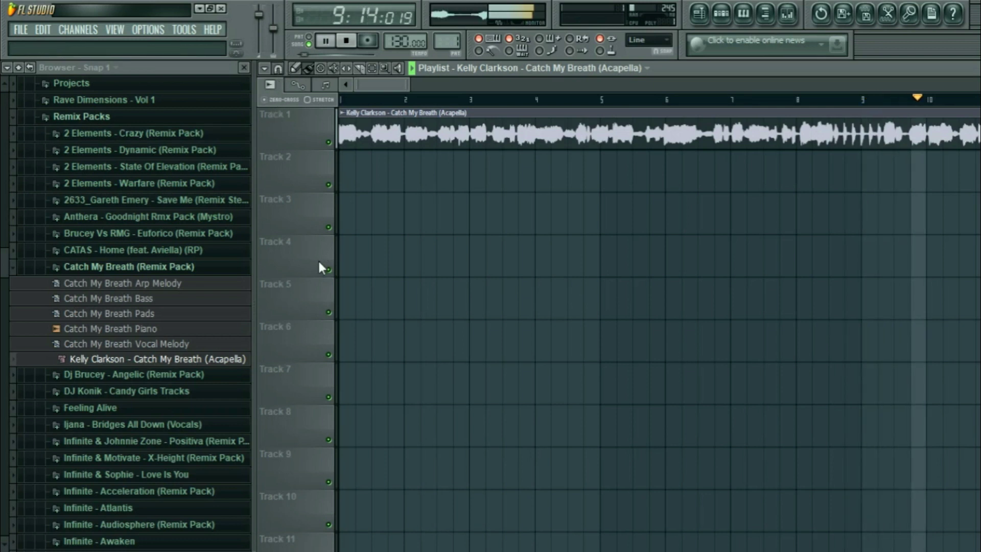
pyautogui.press('space')
# Play the acapella from 9:01 and 9:07 to compare the phrase start with the bar line, and return the playhead to bar 9
pyautogui.hscroll(5, 517, 250)
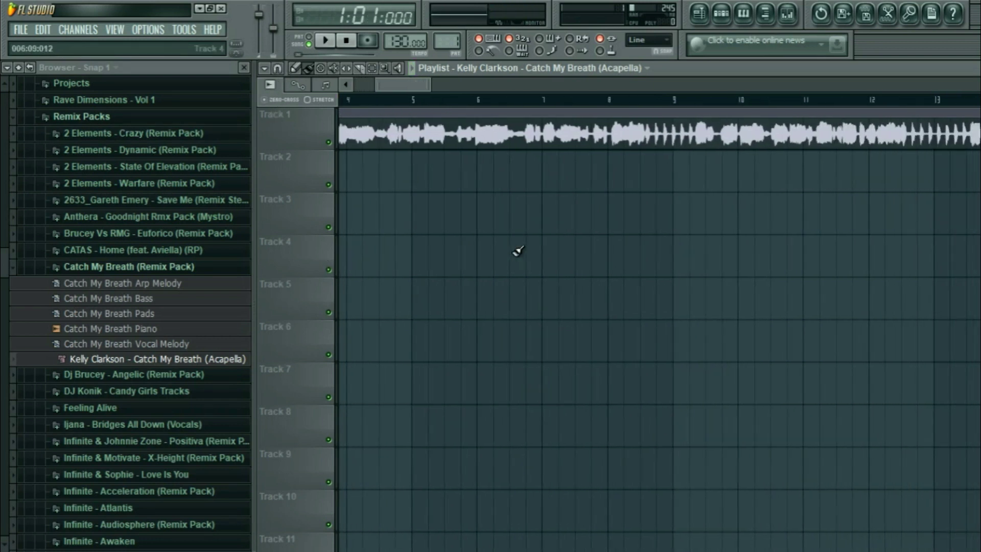
pyautogui.click(504, 100)
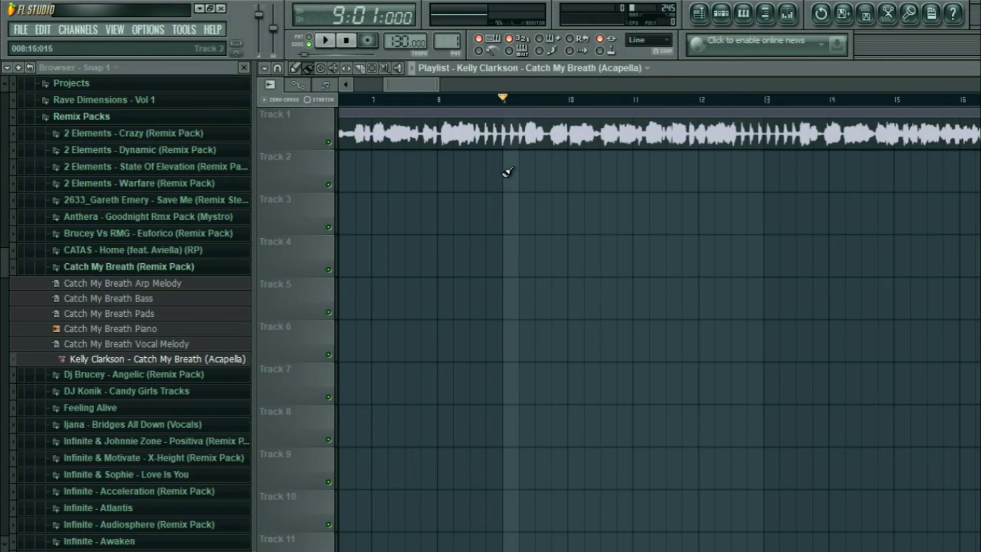
pyautogui.press('space')
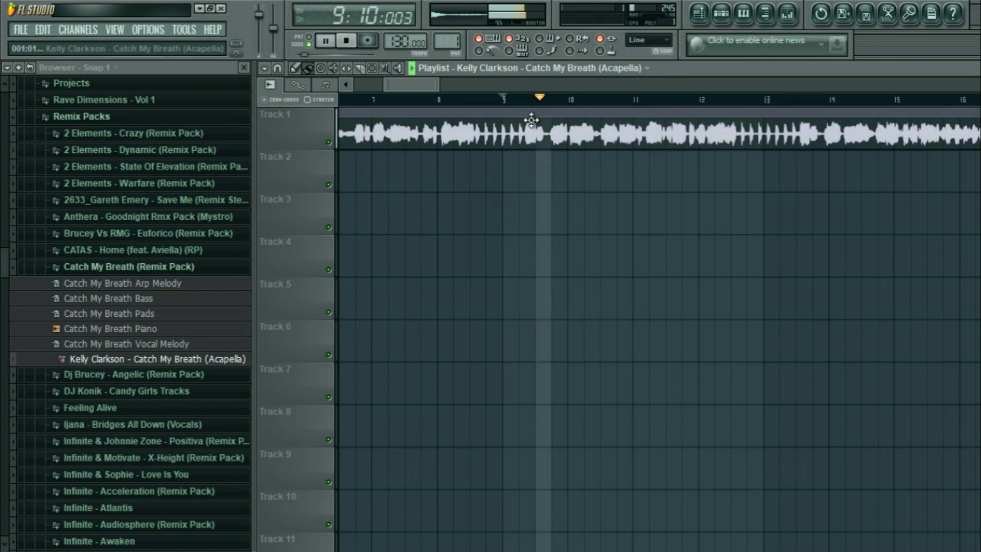
pyautogui.press('space')
pyautogui.scroll(3, 531, 136)
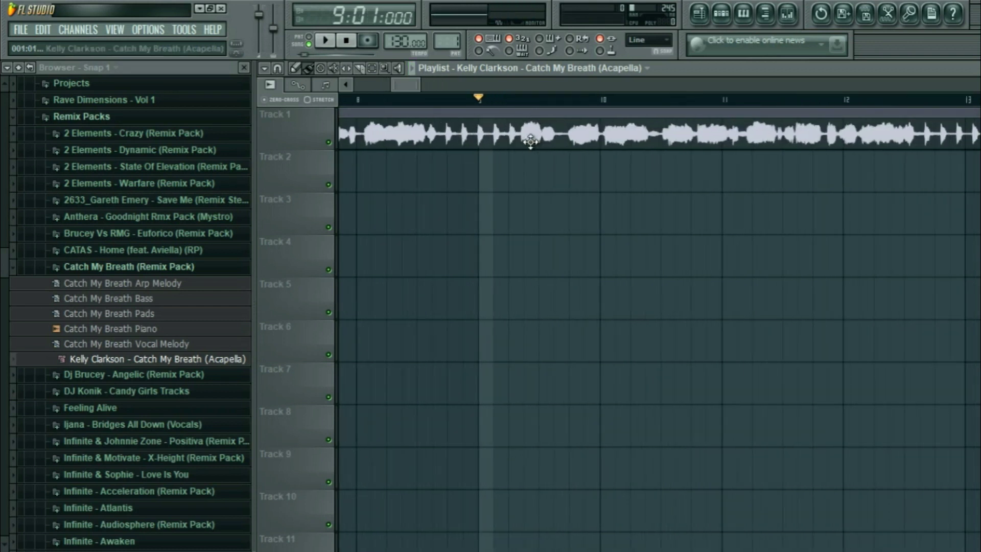
pyautogui.scroll(1, 531, 141)
pyautogui.click(518, 99)
pyautogui.press('space')
pyautogui.press('space')
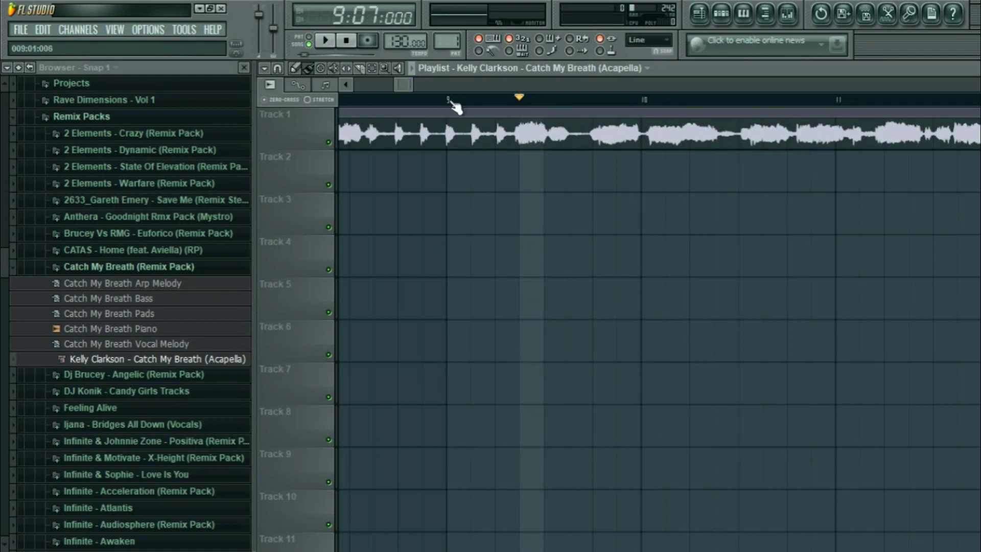
pyautogui.click(449, 99)
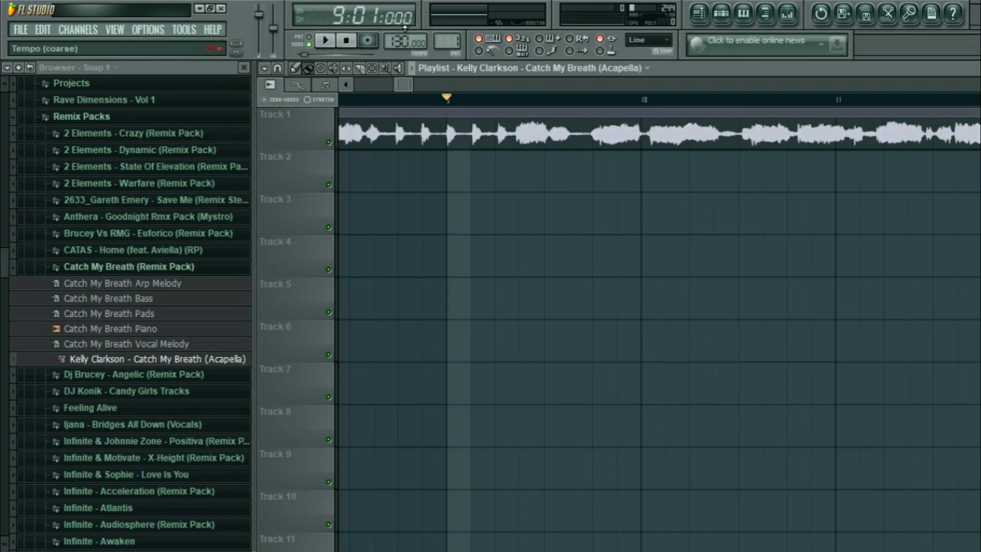
# Lower the project tempo to 124 BPM to align the vocal phrase with bar 9
pyautogui.doubleClick(603, 125)
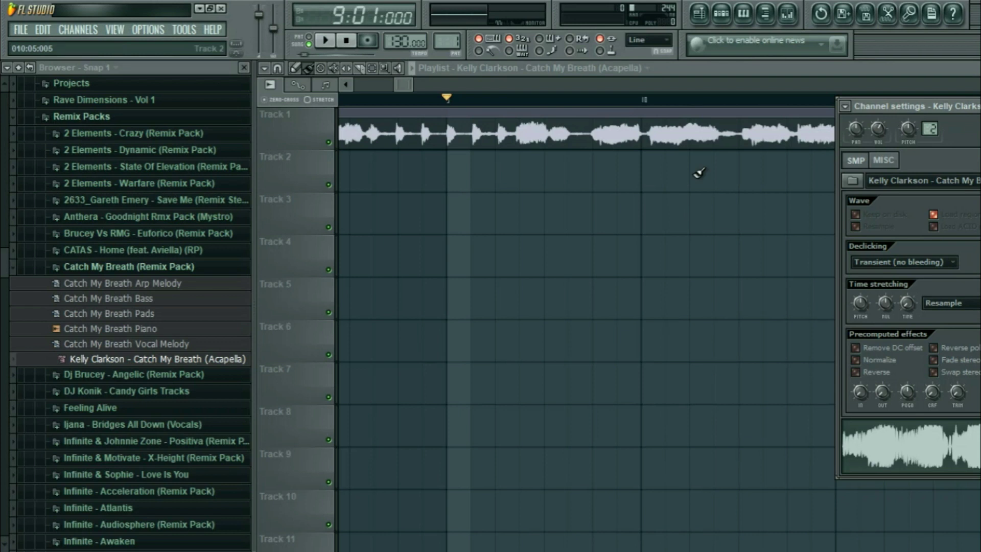
pyautogui.click(646, 189)
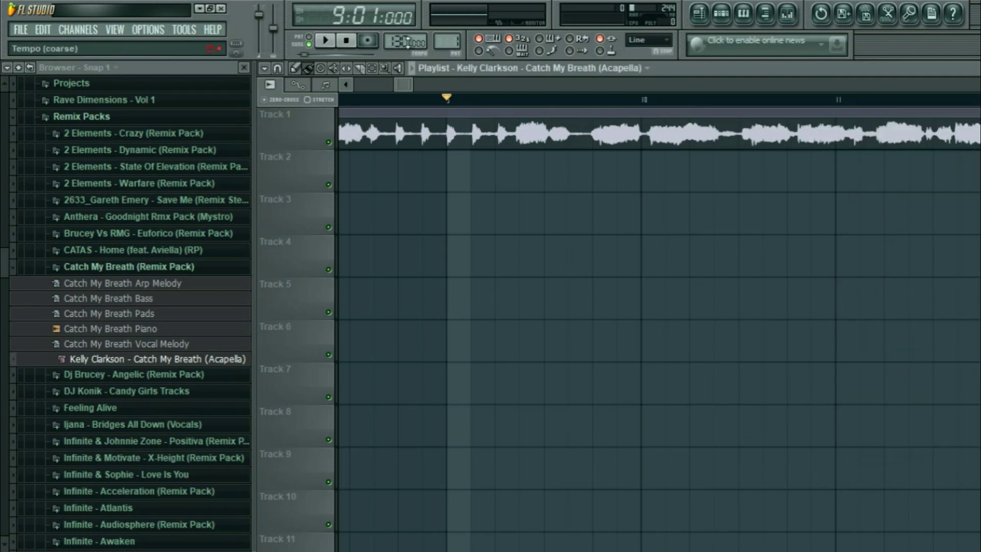
pyautogui.moveTo(405, 40); pyautogui.dragTo(405, 50)
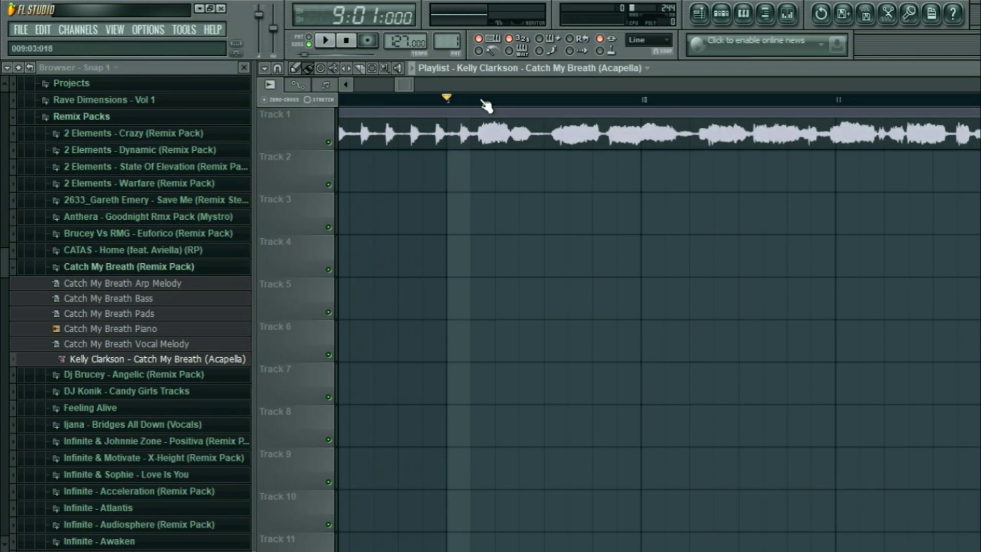
pyautogui.moveTo(405, 40); pyautogui.dragTo(404, 45)
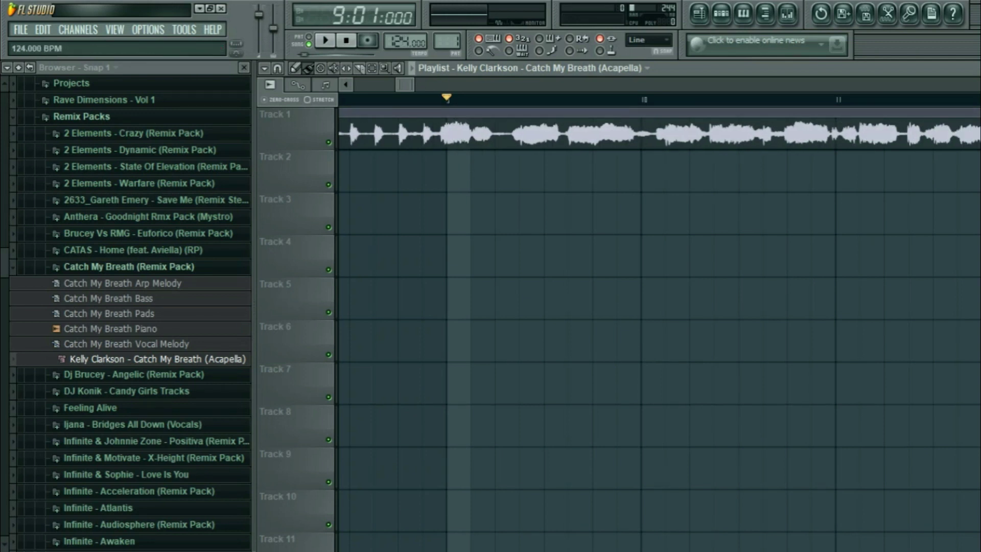
# Turn on the metronome, mute Track 1 and play the project from bar 1
pyautogui.moveTo(403, 84); pyautogui.dragTo(388, 82)
pyautogui.scroll(-2, 401, 87)
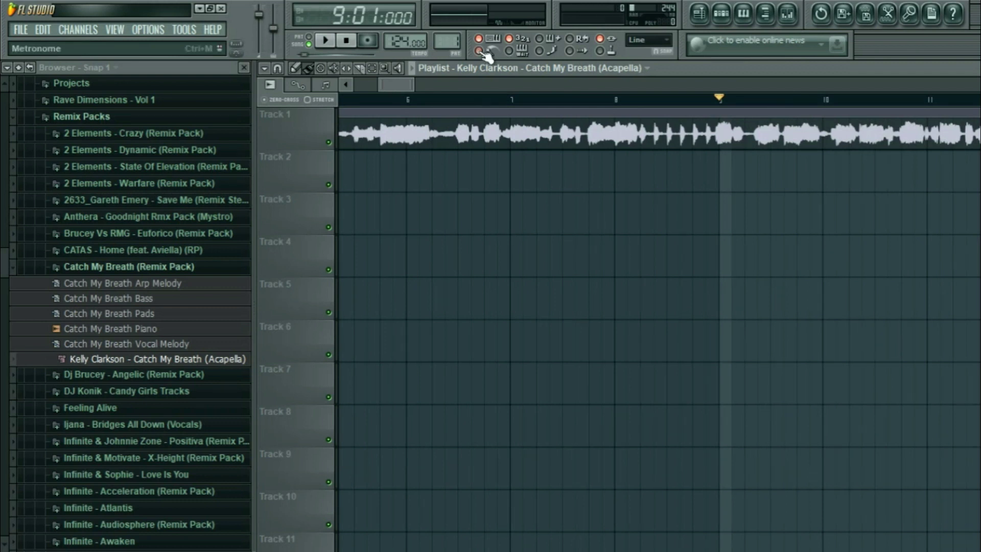
pyautogui.click(329, 142)
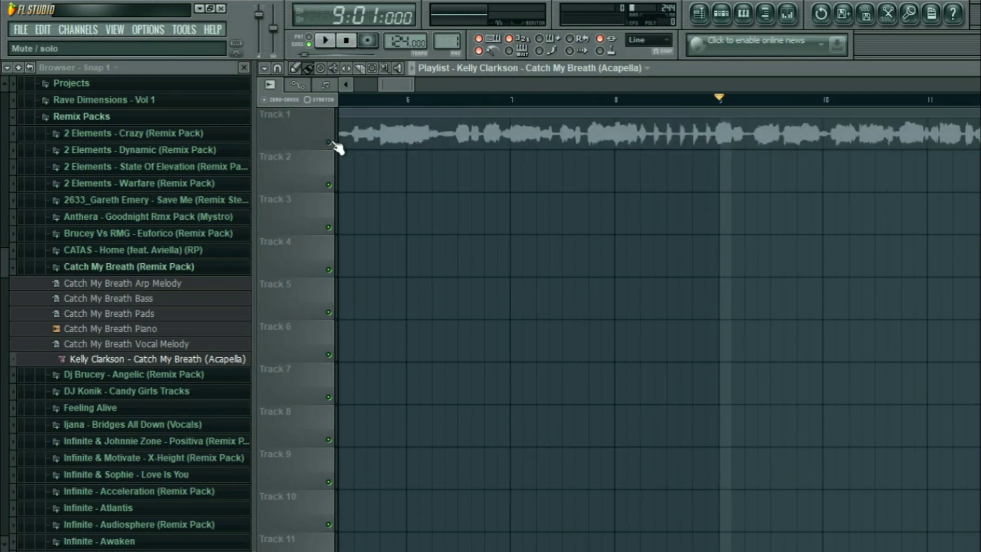
pyautogui.click(353, 43)
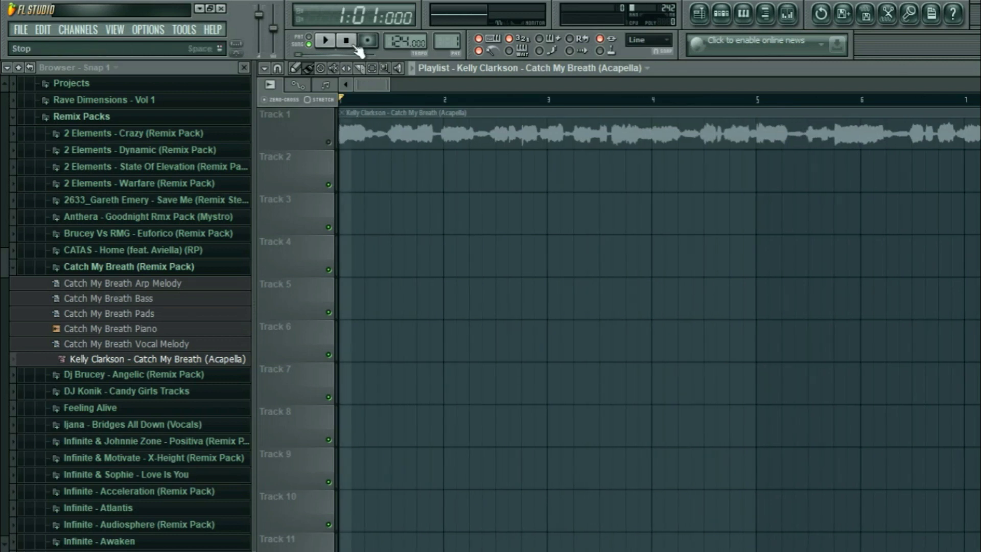
pyautogui.press('space')
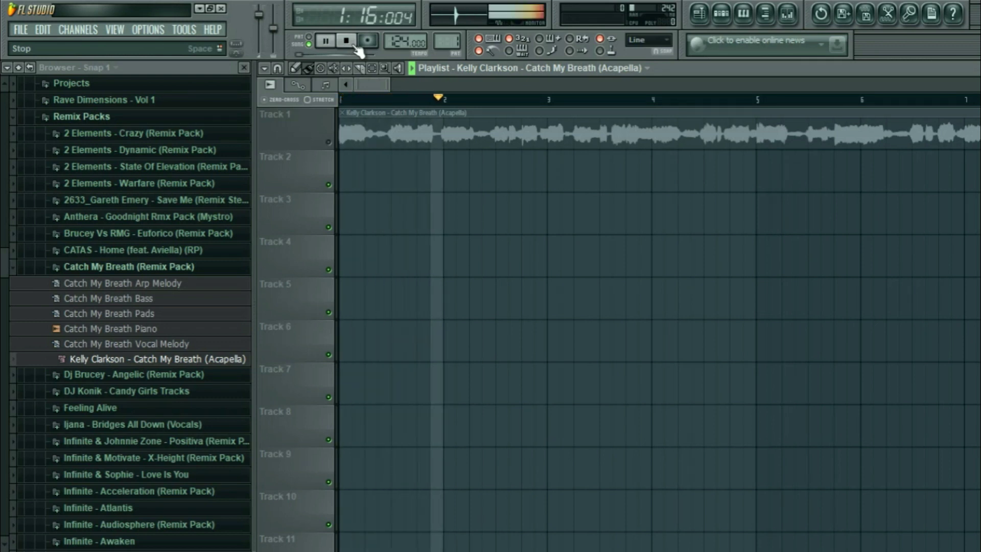
# Unmute Track 1 and play the acapella from bar 1 past bar 9 to check it against the metronome
pyautogui.click(349, 43)
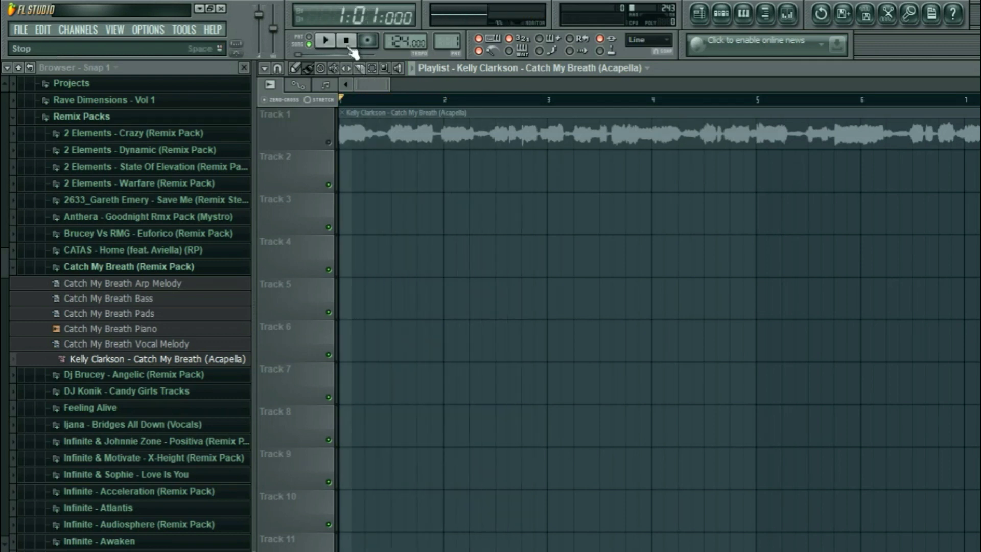
pyautogui.click(328, 143)
pyautogui.press('space')
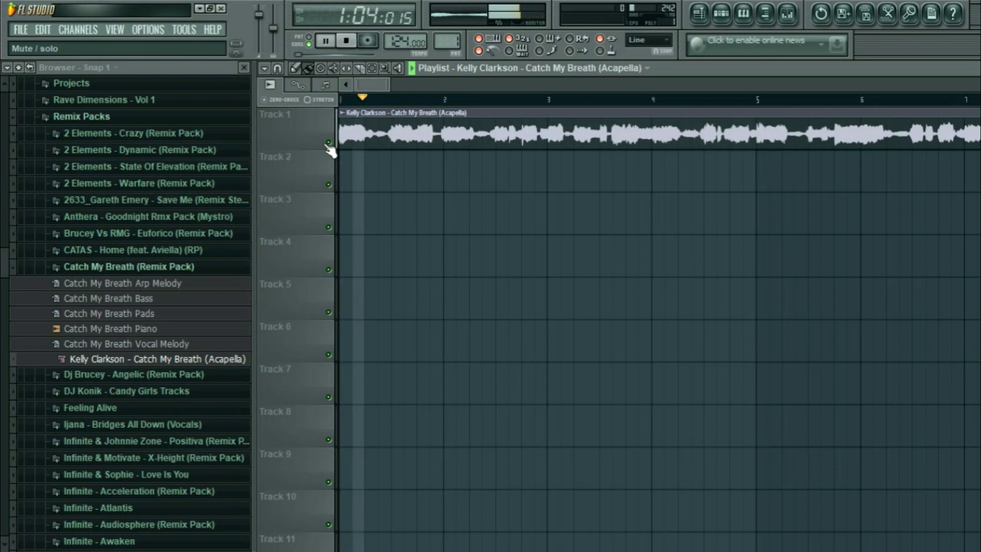
pyautogui.moveTo(369, 82); pyautogui.dragTo(379, 78)
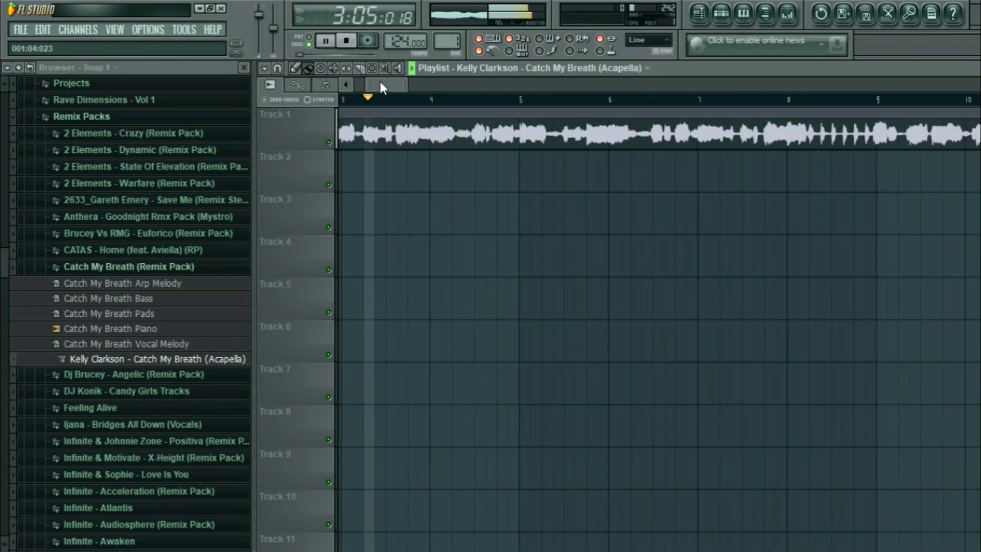
pyautogui.doubleClick(475, 121)
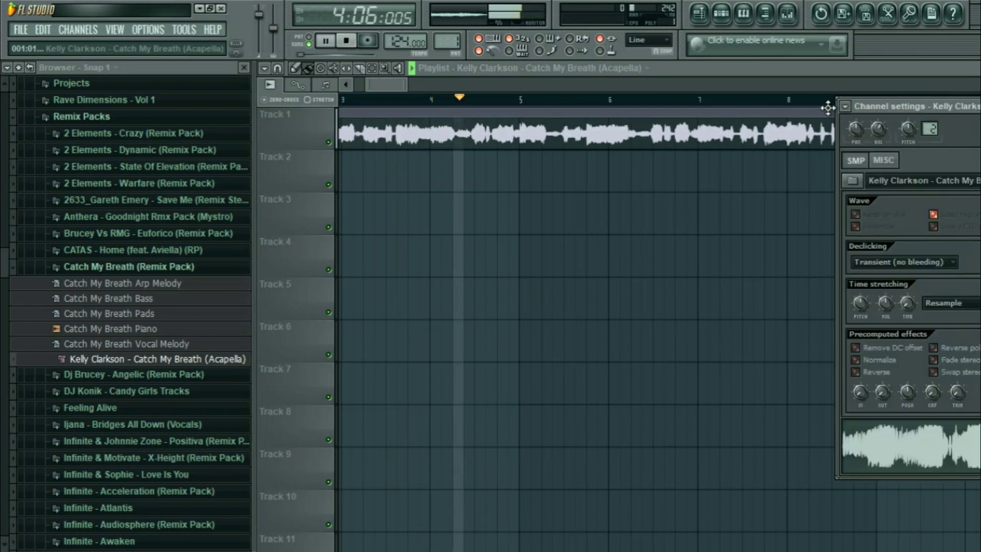
pyautogui.press('Escape')
pyautogui.hscroll(3, 746, 176)
pyautogui.scroll(2, 745, 177)
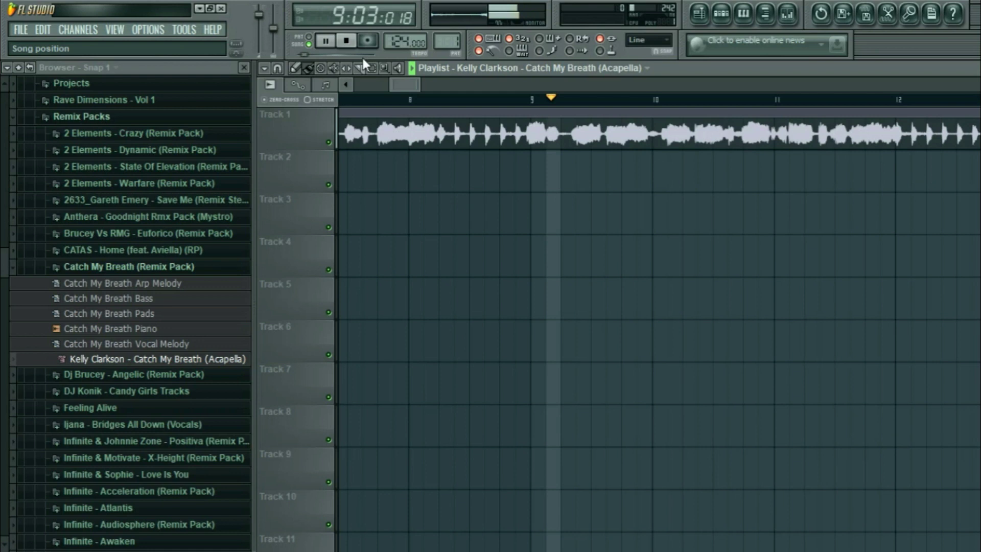
pyautogui.click(346, 41)
# Nudge the acapella clip slightly earlier so the repeated vocal hits in bar 12 start on the grid lines
pyautogui.scroll(5, 511, 210)
pyautogui.scroll(3, 511, 211)
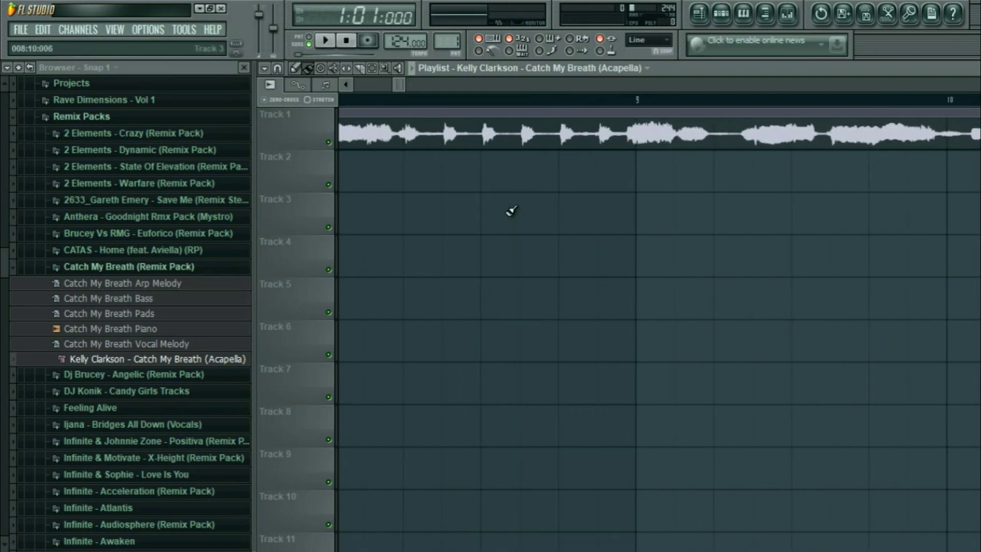
pyautogui.scroll(3, 511, 211)
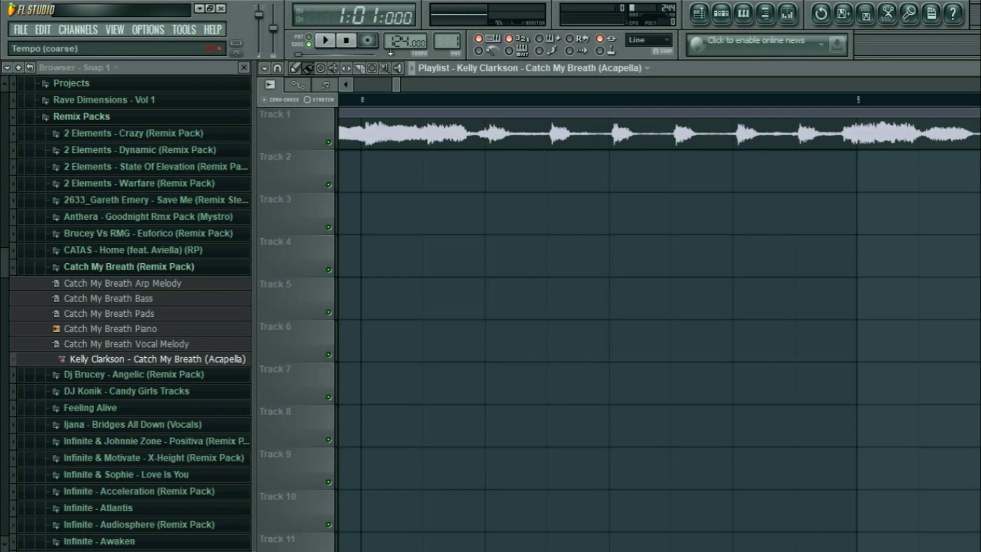
pyautogui.scroll(3, 347, 100)
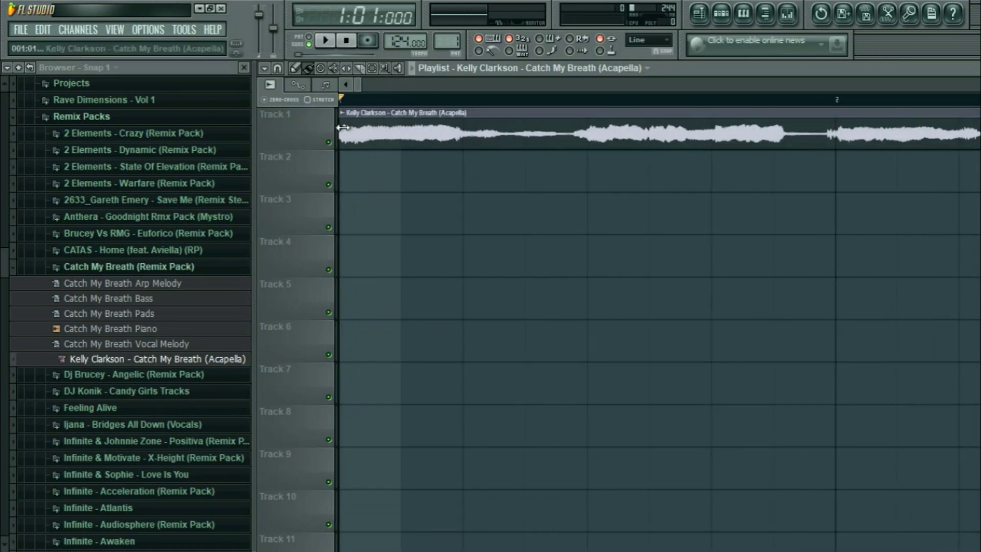
pyautogui.moveTo(341, 123); pyautogui.dragTo(347, 123)
pyautogui.moveTo(355, 84); pyautogui.dragTo(439, 81)
pyautogui.scroll(-3, 439, 81)
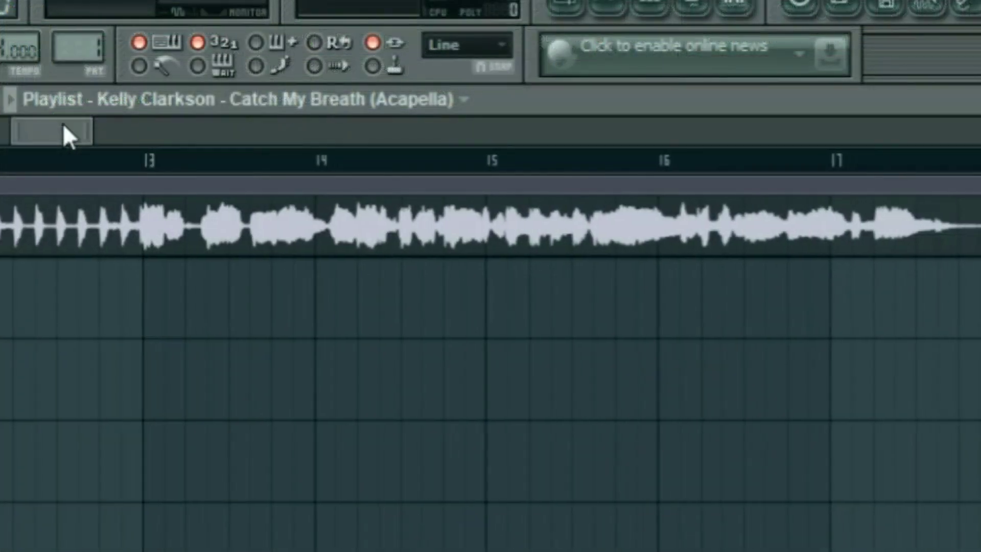
pyautogui.hscroll(-2, 438, 81)
pyautogui.scroll(2, 439, 80)
pyautogui.scroll(3, 63, 128)
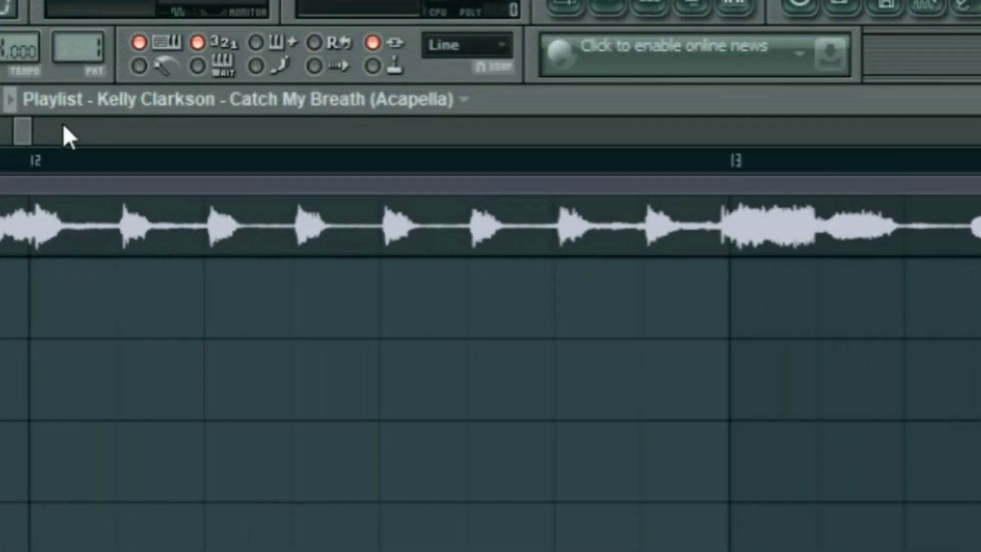
pyautogui.scroll(2, 63, 127)
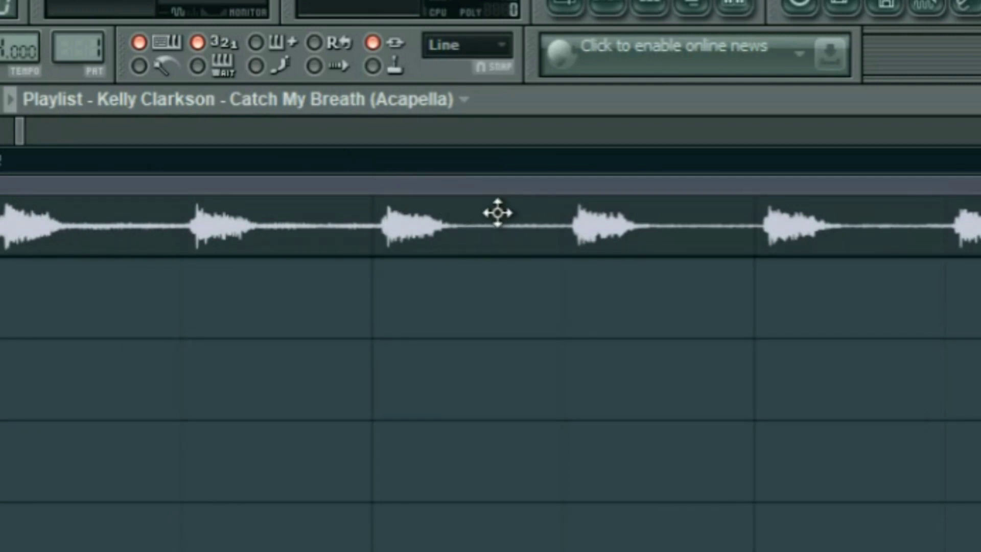
pyautogui.moveTo(438, 218); pyautogui.dragTo(453, 225)
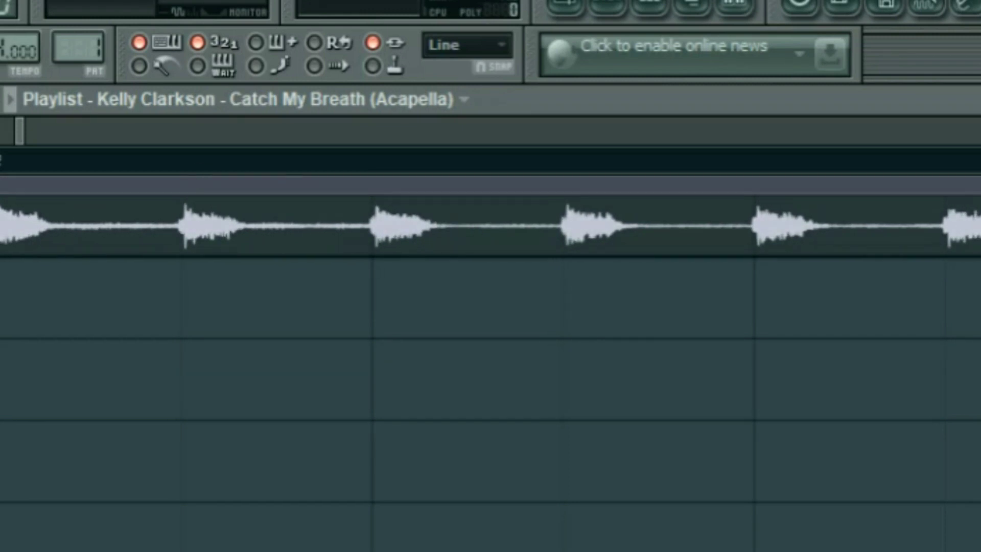
# Loop the playlist range from 12:05 to 12:09 to hear the vocal hits against the metronome, and clear the range
pyautogui.moveTo(568, 178); pyautogui.dragTo(926, 181)
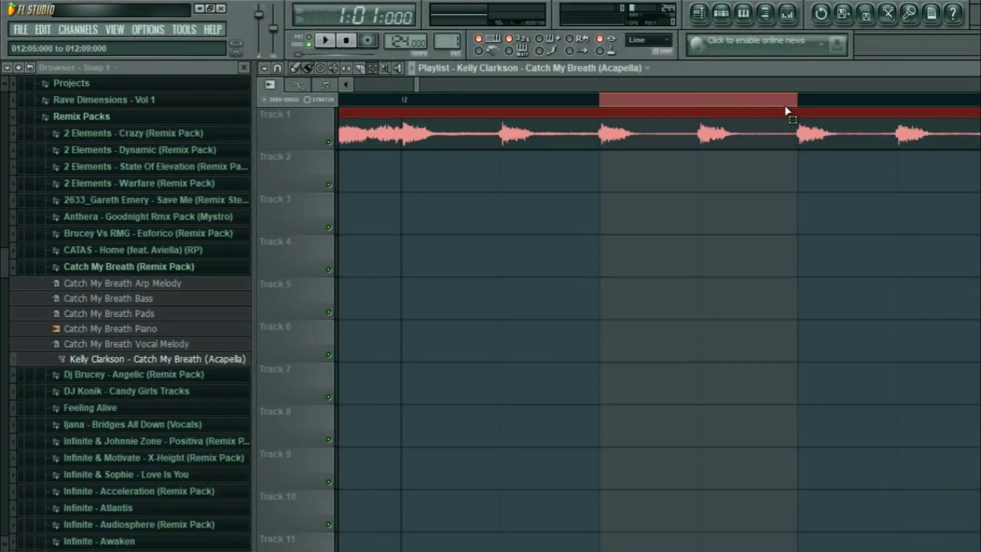
pyautogui.press('space')
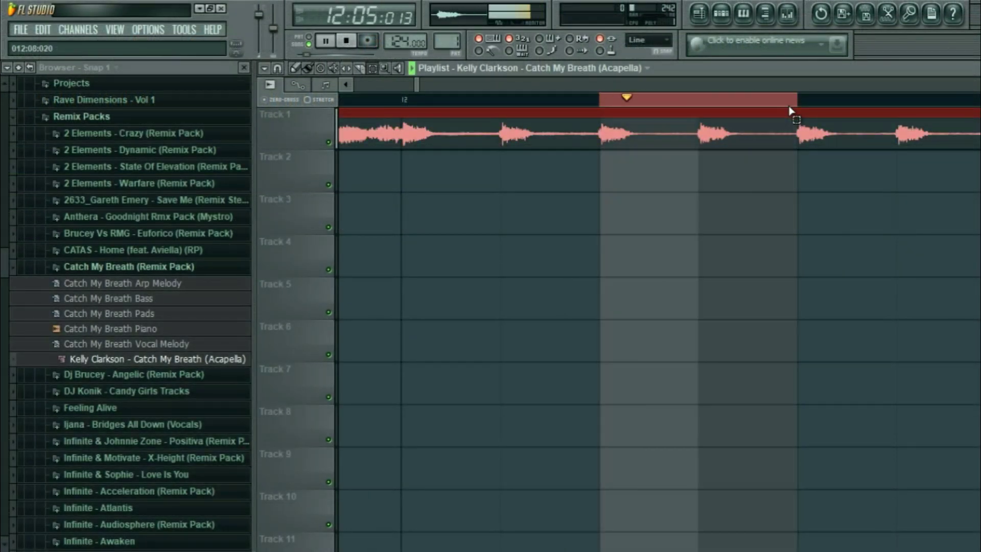
pyautogui.click(638, 102)
pyautogui.click(350, 46)
pyautogui.click(349, 46)
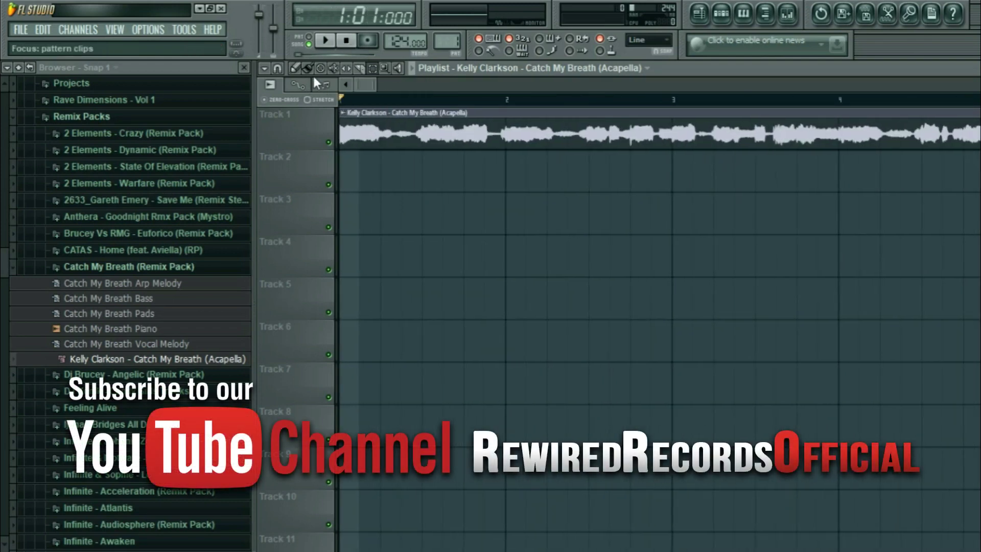
# Move the acapella clip to bar 9 and bring back its trimmed opening, leaving the clip start at 7:12
pyautogui.scroll(-1, 377, 130)
pyautogui.scroll(-2, 377, 130)
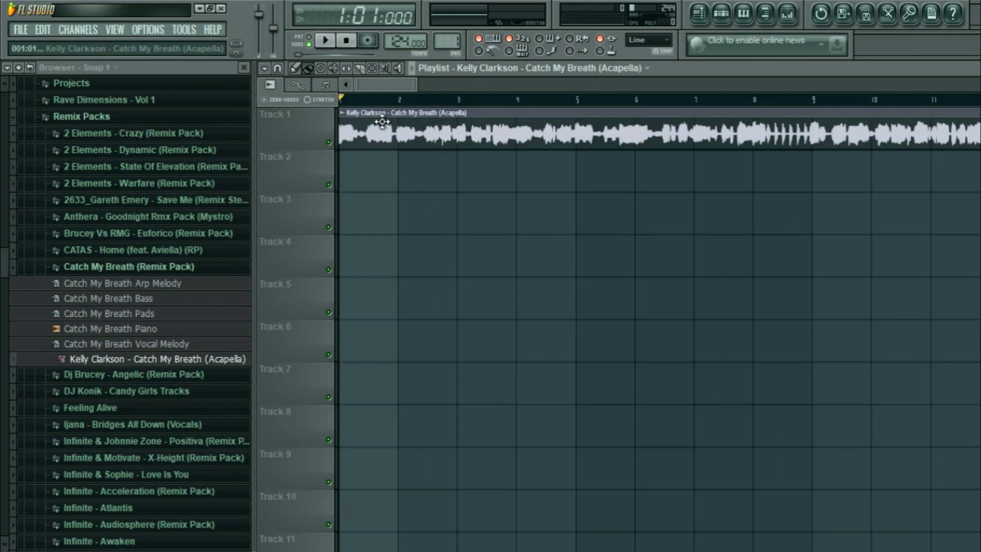
pyautogui.moveTo(370, 127); pyautogui.dragTo(827, 134)
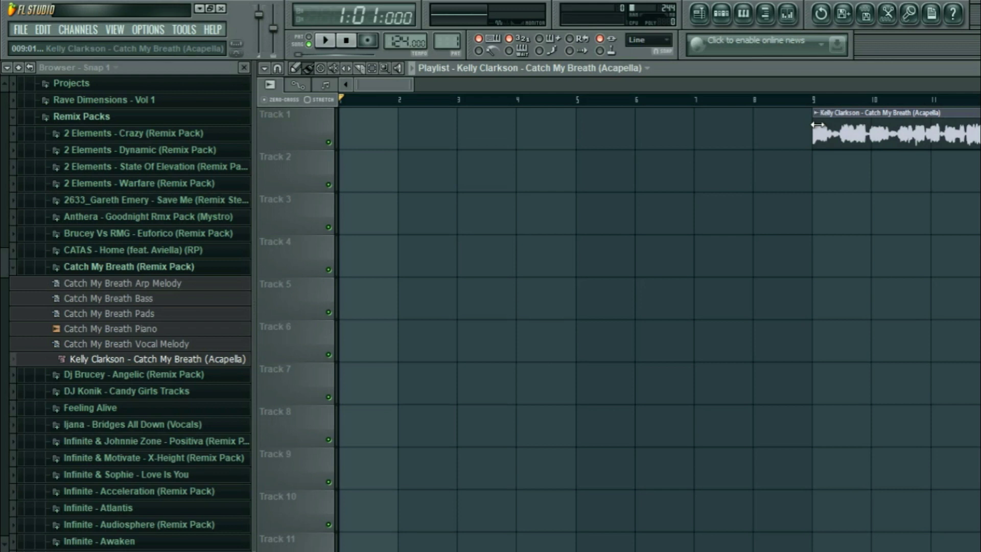
pyautogui.moveTo(816, 124); pyautogui.dragTo(619, 118)
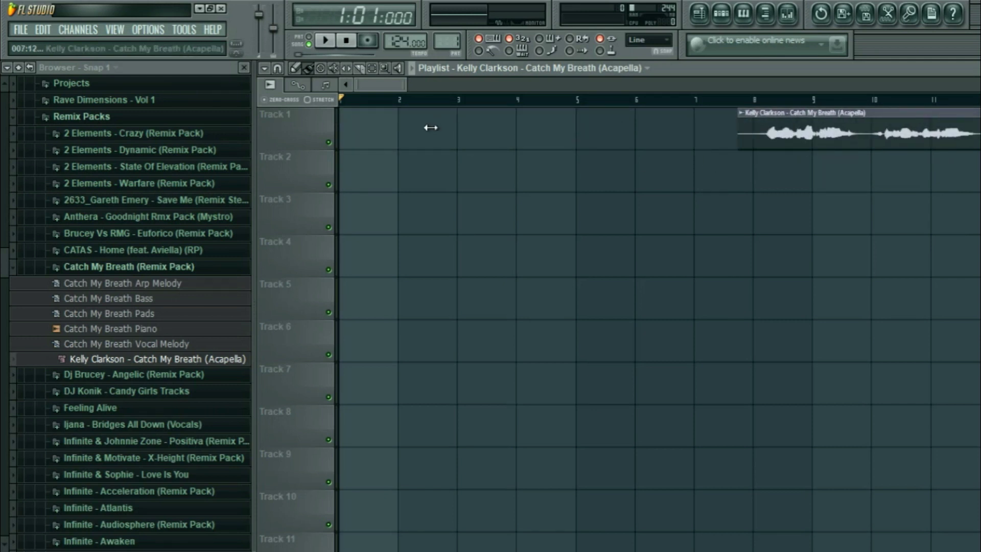
# Play the project from bar 5 to hear how the repositioned acapella enters around bar 9
pyautogui.scroll(-3, 692, 113)
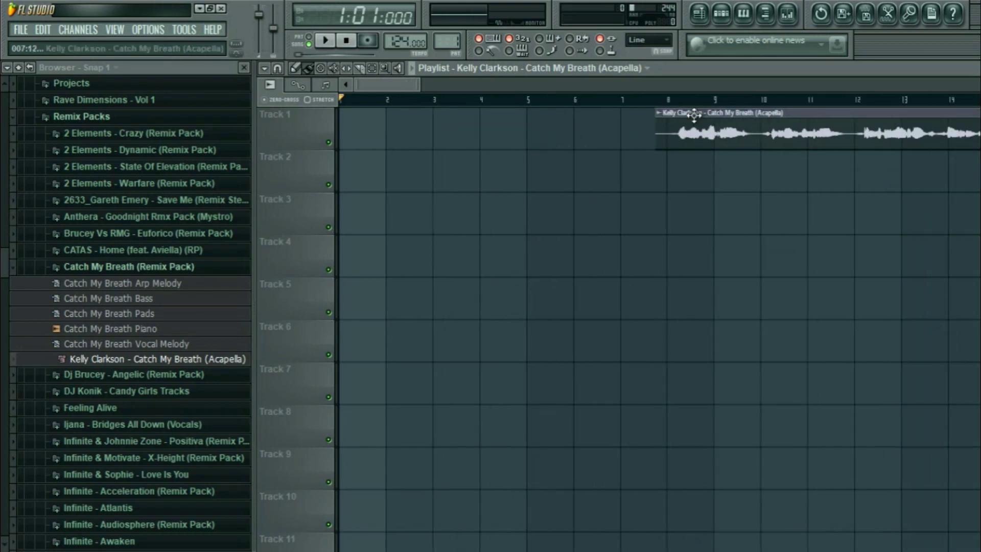
pyautogui.click(672, 101)
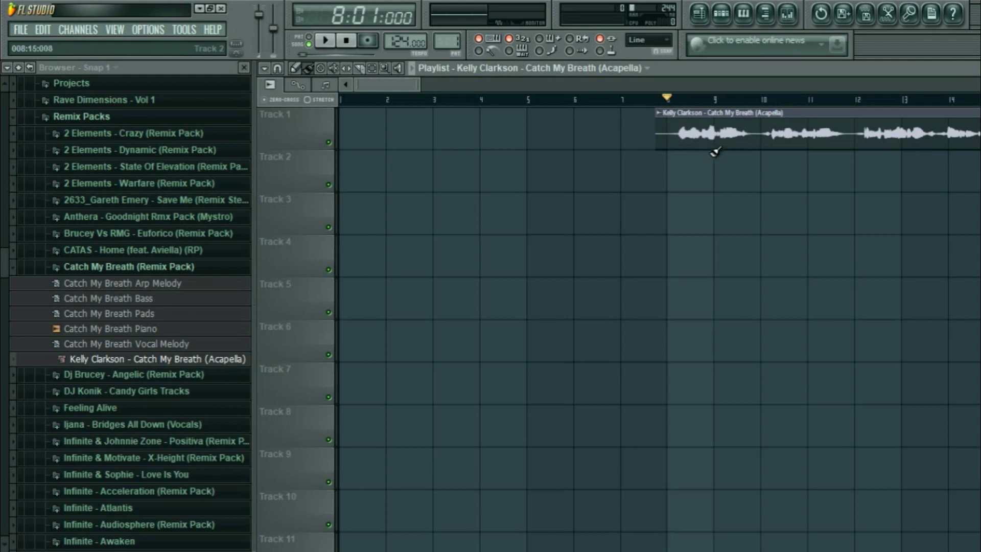
pyautogui.click(802, 101)
pyautogui.click(527, 101)
pyautogui.click(714, 101)
pyautogui.click(530, 101)
pyautogui.press('space')
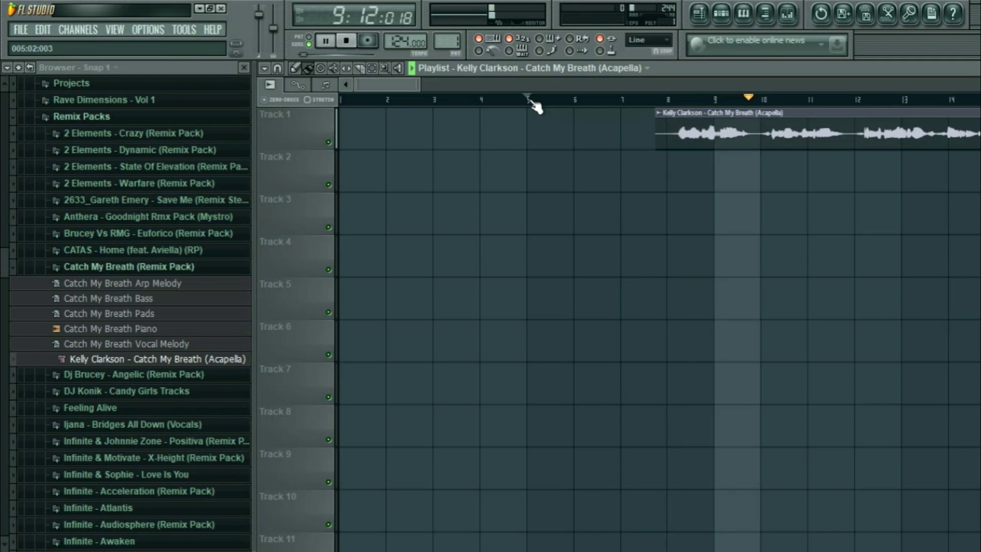
pyautogui.press('space')
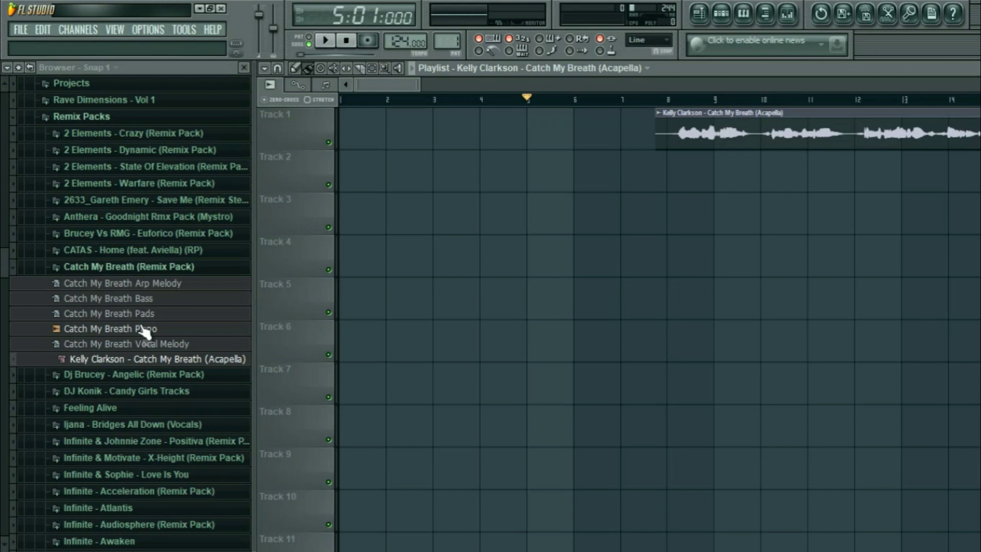
# Place the Catch My Breath Piano sample on Track 2 at bar 9 and play it with the acapella from bar 7
pyautogui.moveTo(146, 331); pyautogui.dragTo(713, 175)
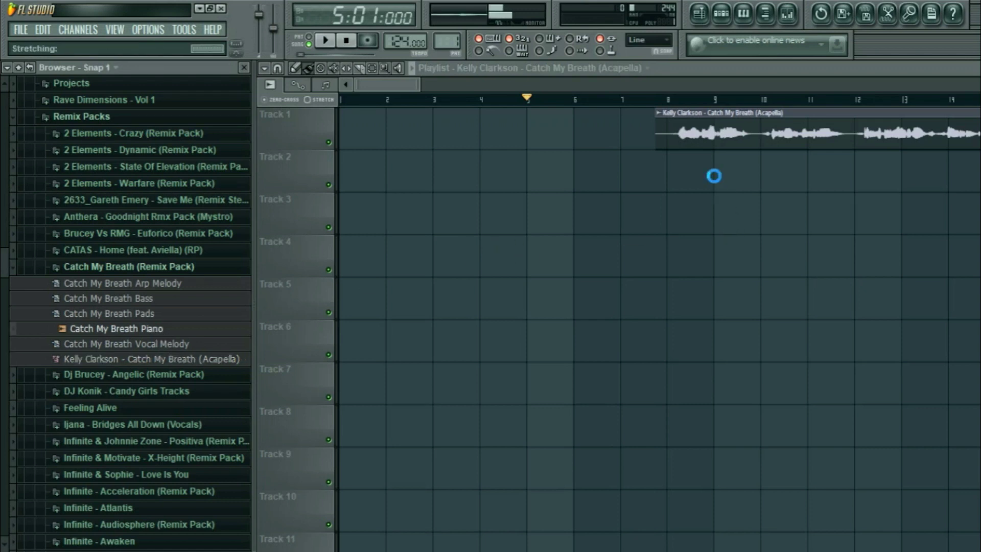
pyautogui.click(576, 100)
pyautogui.click(621, 101)
pyautogui.press('space')
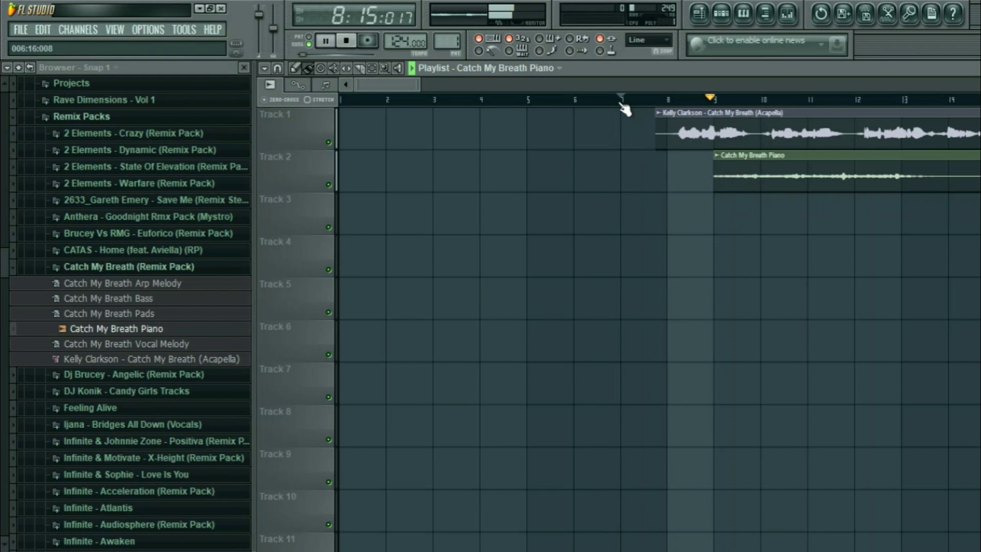
pyautogui.hscroll(5, 624, 109)
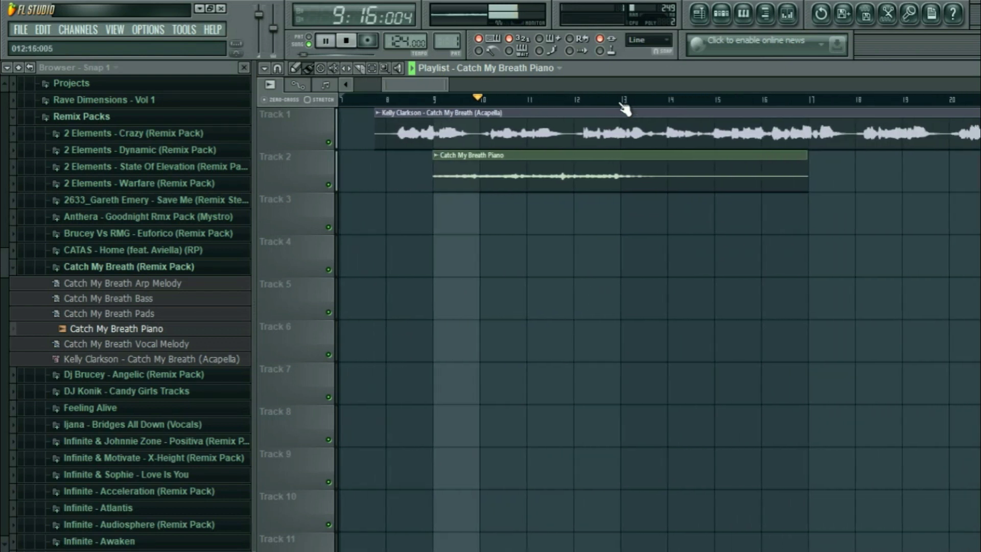
# Add a second Catch My Breath Piano clip on Track 2 at bar 13 and stop playback
pyautogui.moveTo(631, 210); pyautogui.dragTo(654, 162)
pyautogui.click(675, 210)
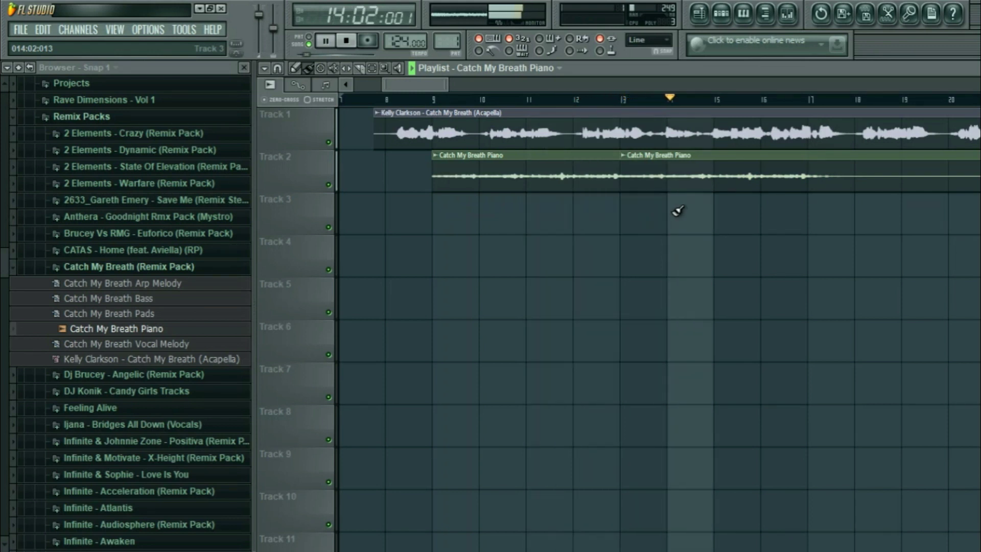
pyautogui.click(348, 42)
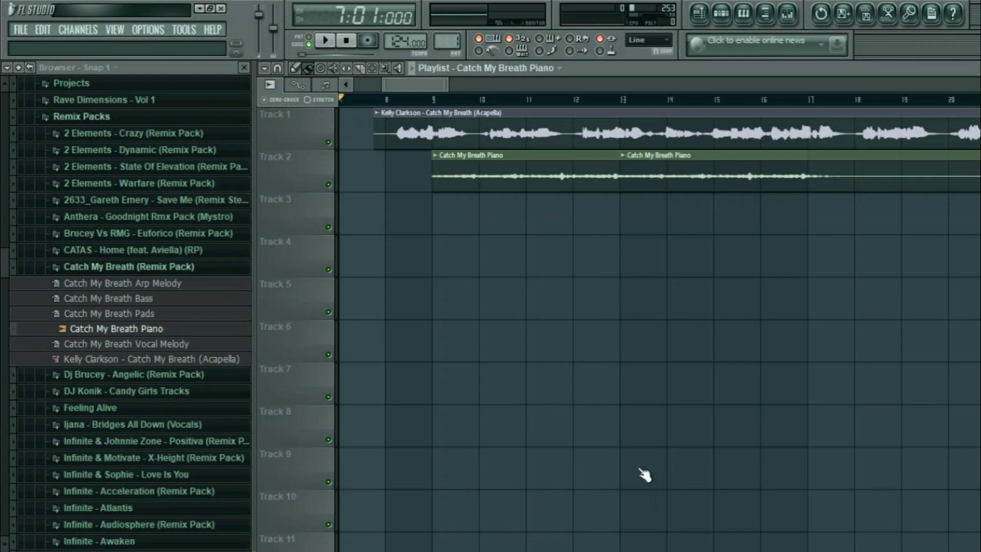
# Set the acapella channel's time stretching mode to Speech and close its channel settings
pyautogui.moveTo(644, 475); pyautogui.dragTo(637, 467)
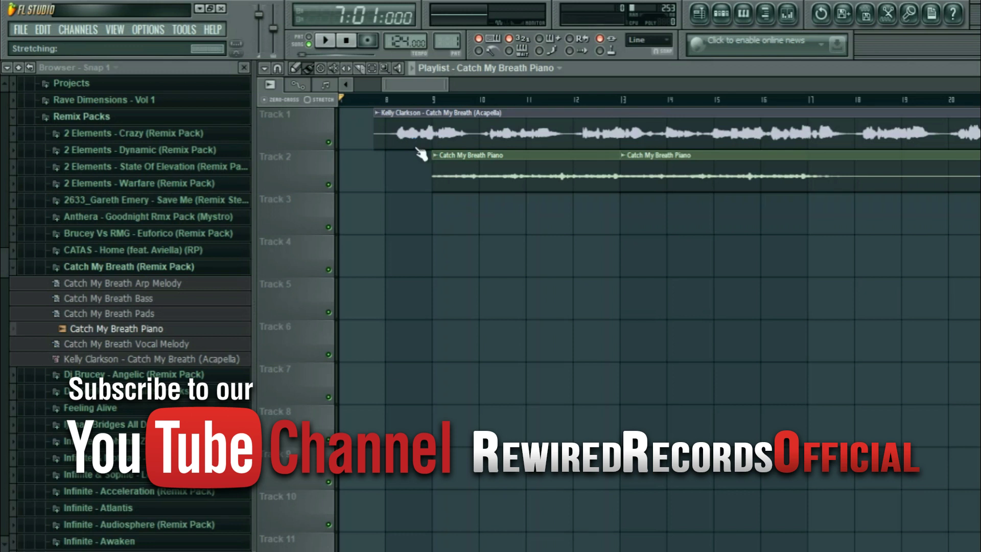
pyautogui.click(442, 134)
pyautogui.doubleClick(442, 134)
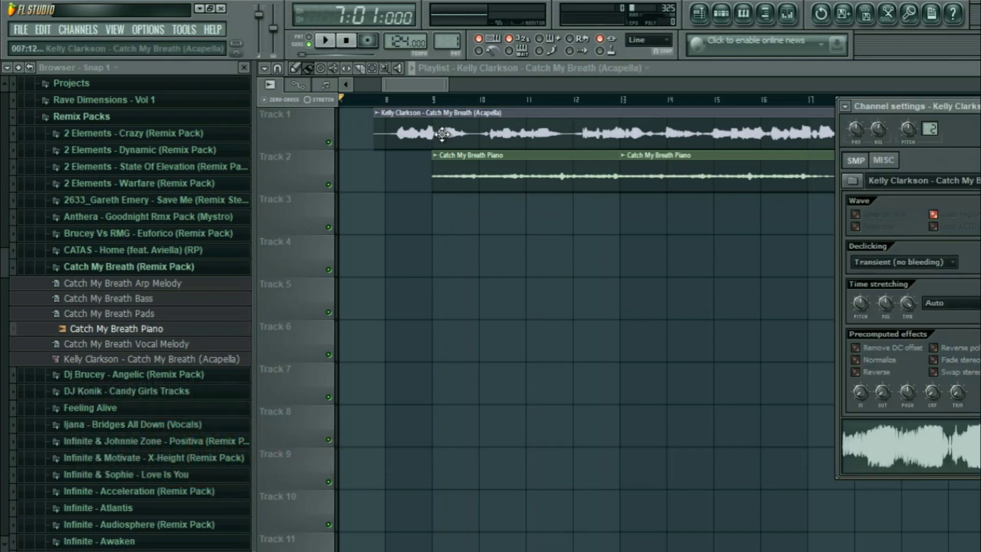
pyautogui.moveTo(917, 104); pyautogui.dragTo(660, 99)
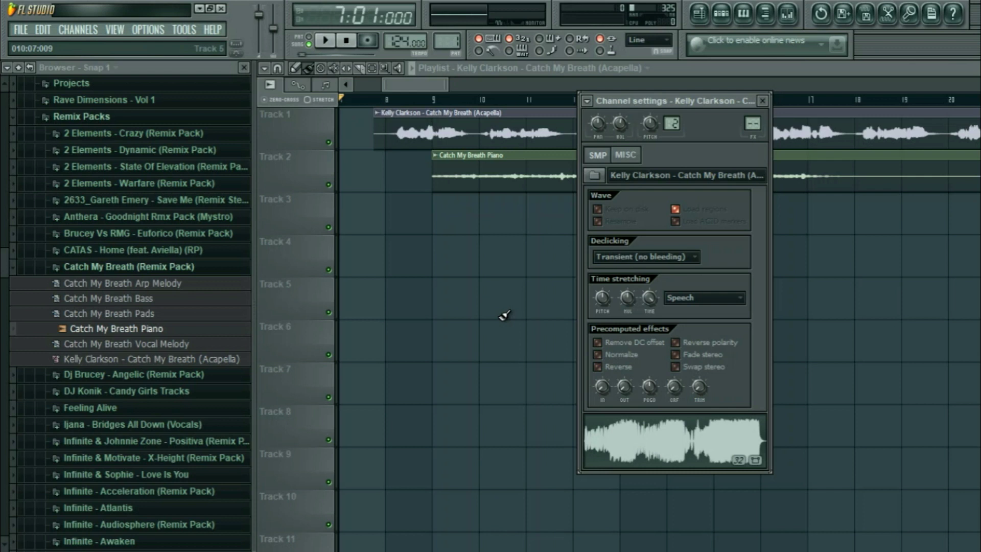
pyautogui.press('Escape')
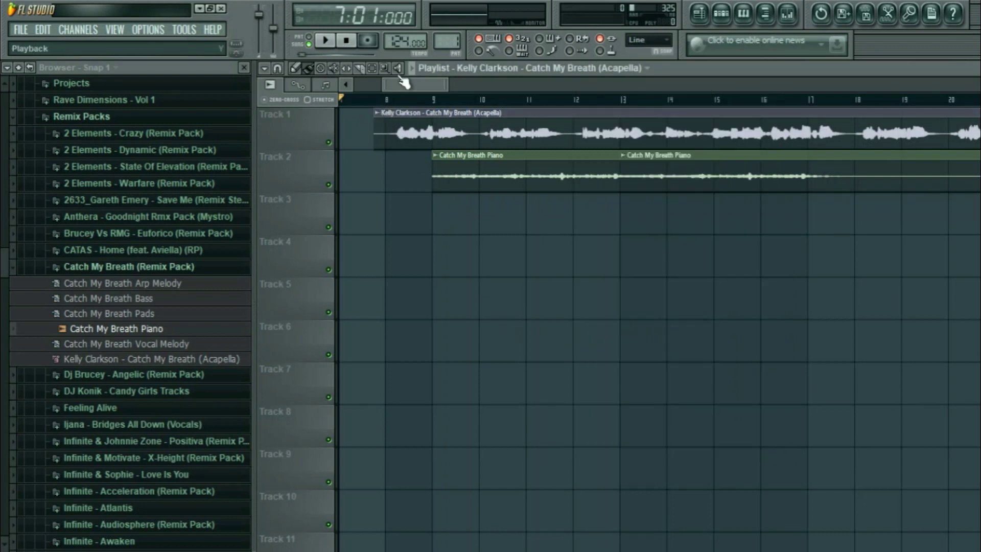
# Set the project tempo to 165 BPM and play the acapella and piano from bar 7
pyautogui.moveTo(404, 40); pyautogui.dragTo(404, 30)
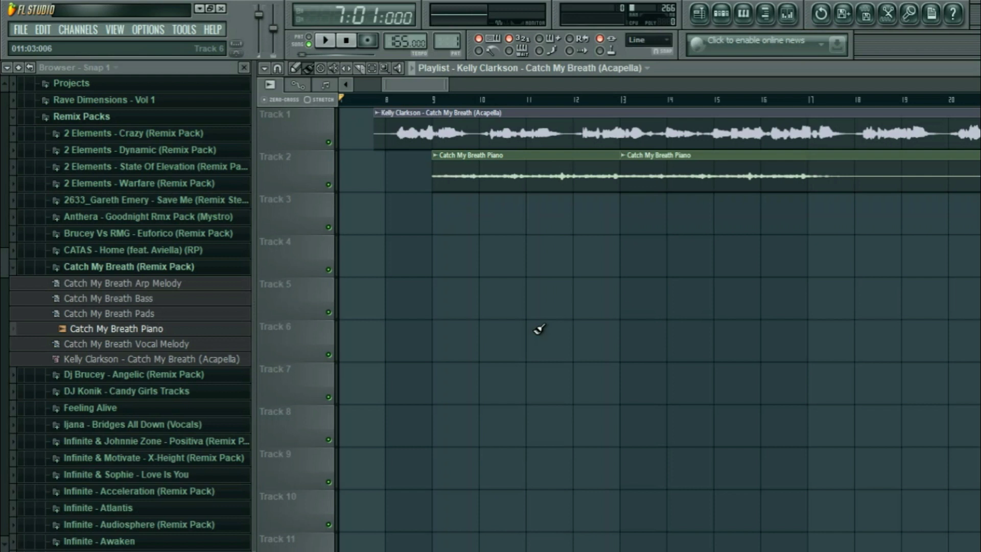
pyautogui.press('space')
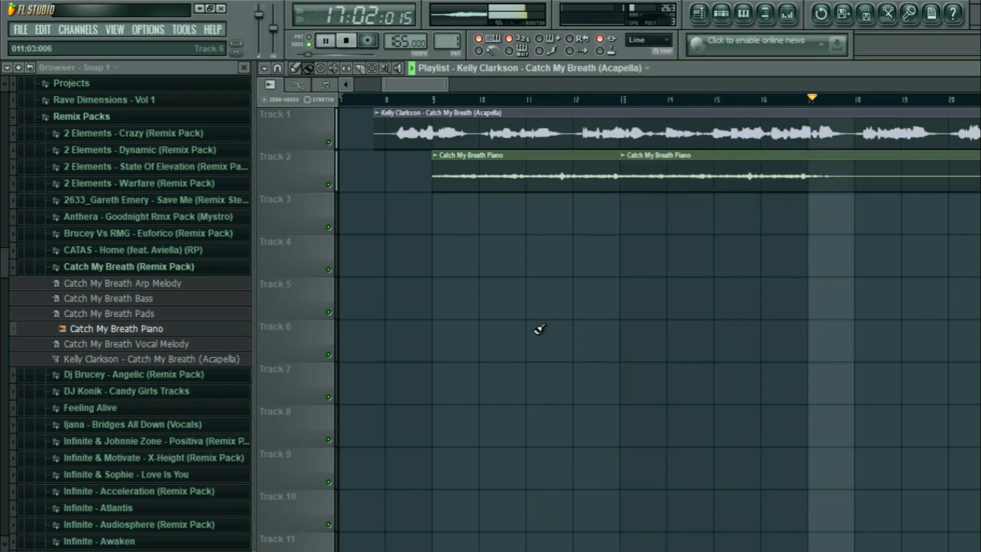
pyautogui.press('space')
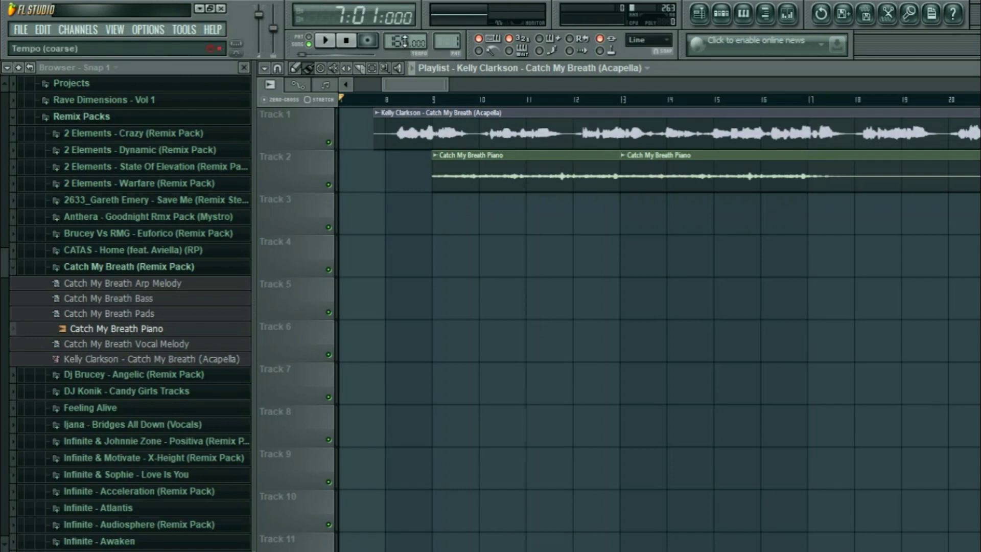
# Set the project tempo to 200 BPM and play the acapella and piano from bar 8
pyautogui.scroll(5, 404, 41)
pyautogui.scroll(3, 405, 41)
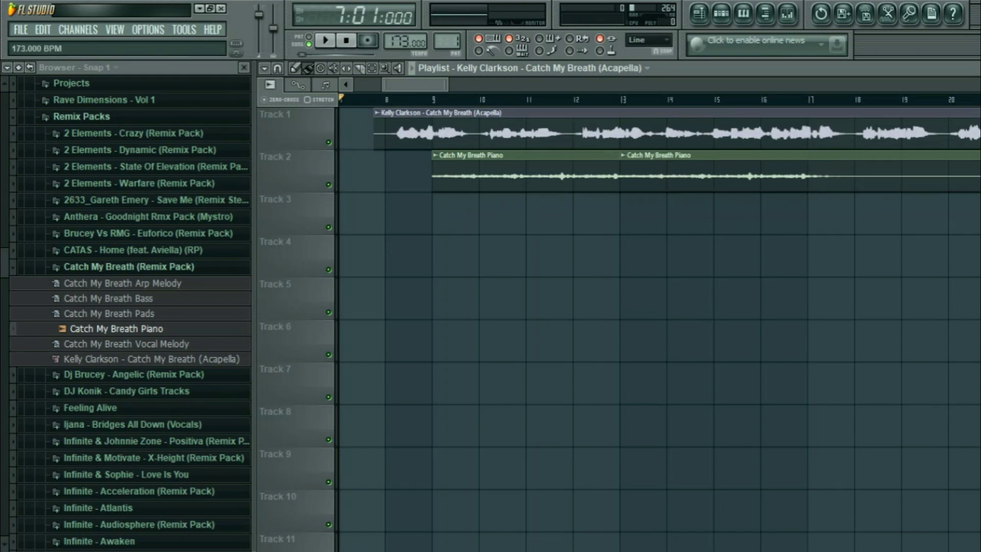
pyautogui.scroll(1, 404, 41)
pyautogui.scroll(5, 405, 40)
pyautogui.scroll(10, 405, 41)
pyautogui.scroll(2, 404, 41)
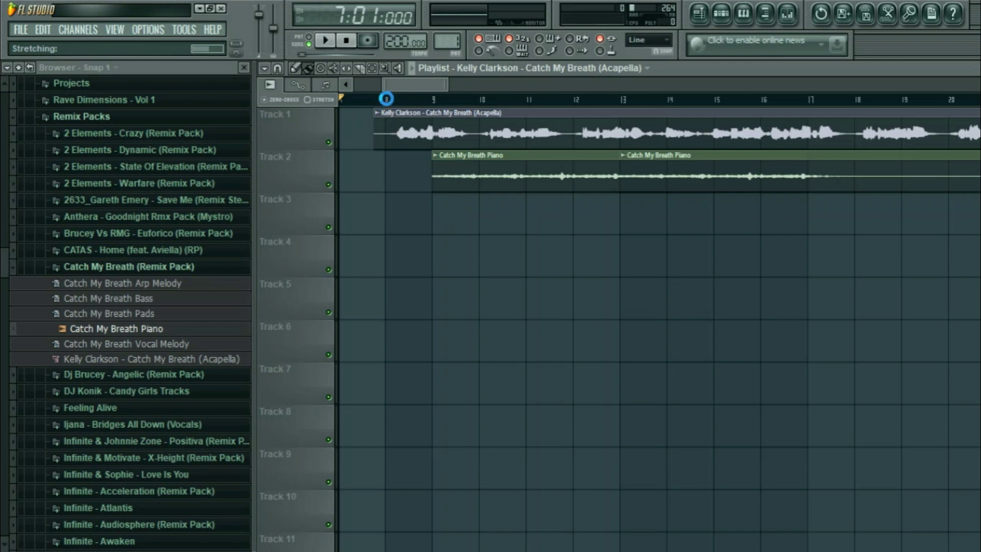
pyautogui.click(385, 100)
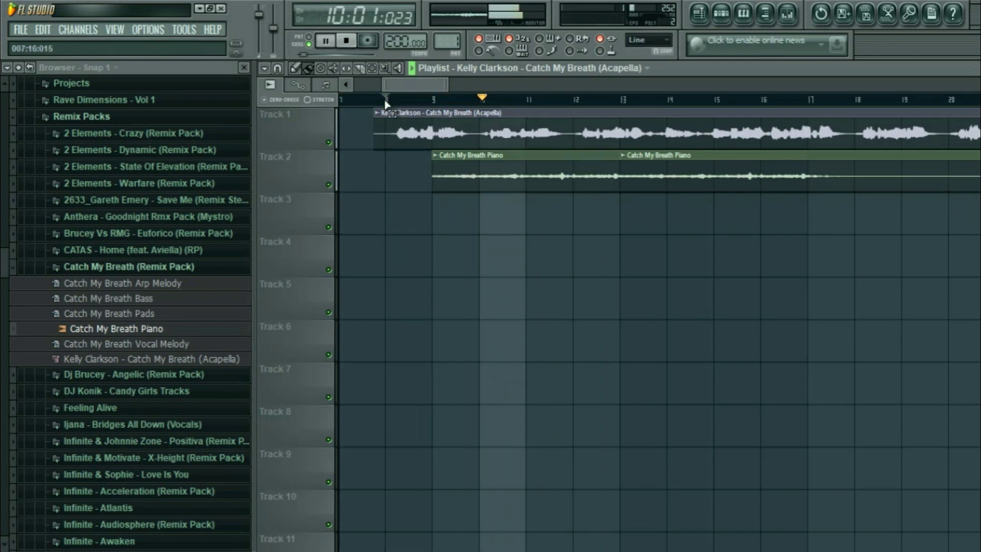
pyautogui.press('space')
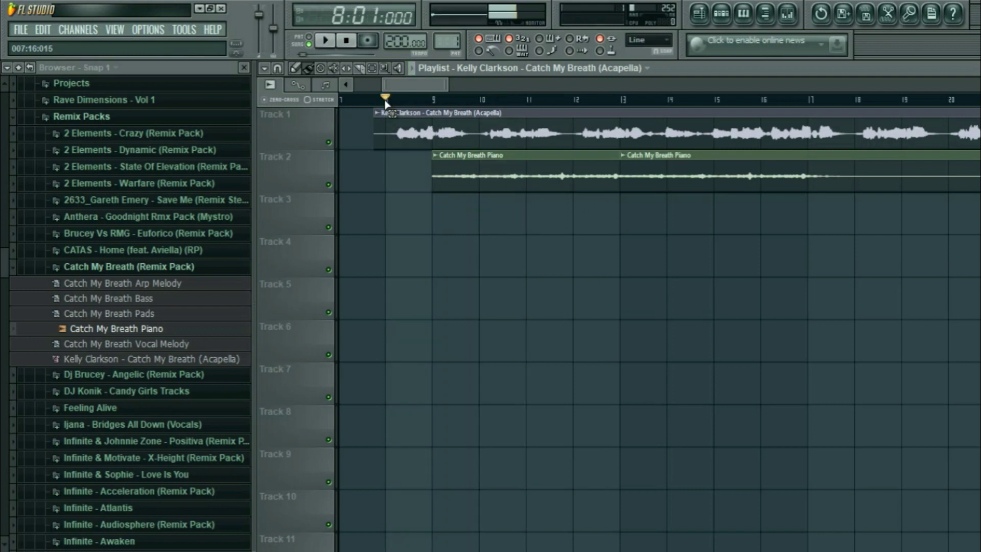
# Mute the piano on Track 2 and set the acapella channel's time stretching mode to Resample
pyautogui.click(331, 183)
pyautogui.doubleClick(440, 120)
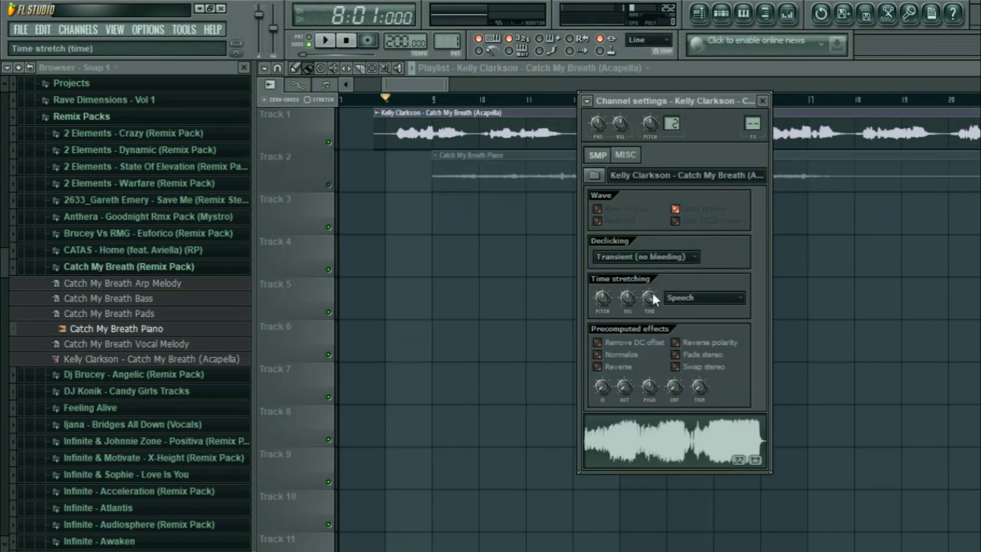
pyautogui.click(687, 293)
pyautogui.click(700, 310)
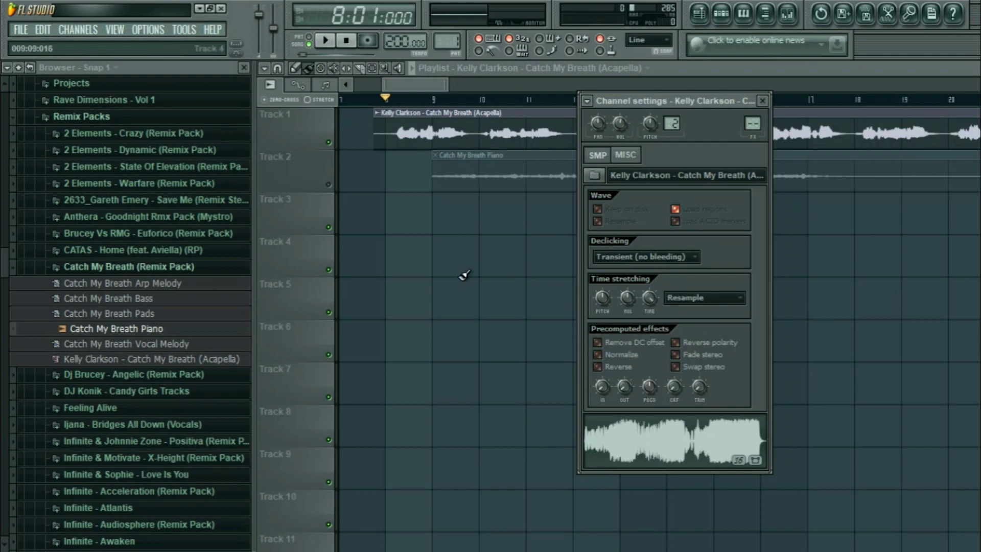
pyautogui.click(464, 273)
# Play the acapella on its own from bar 8, replay its opening phrase and stop playback
pyautogui.press('space')
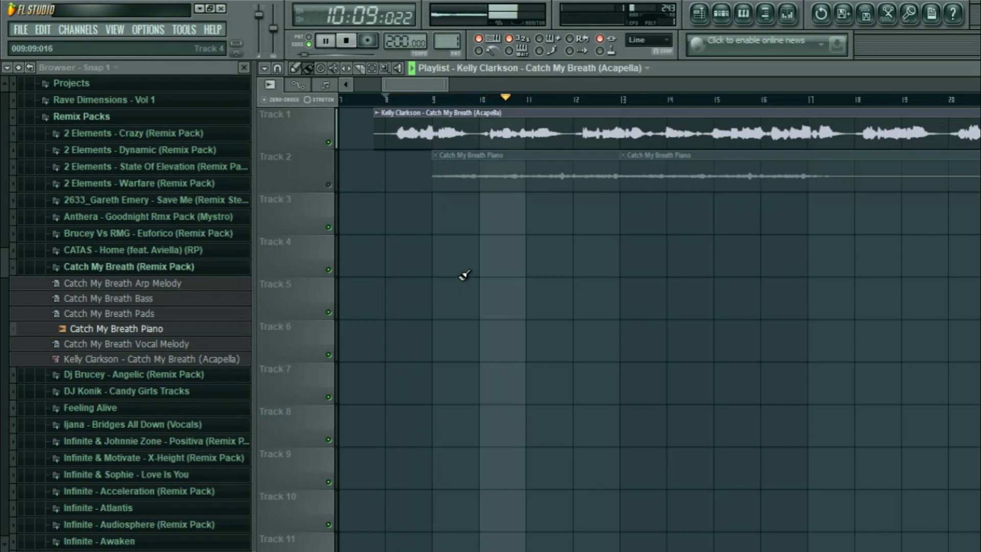
pyautogui.click(396, 80)
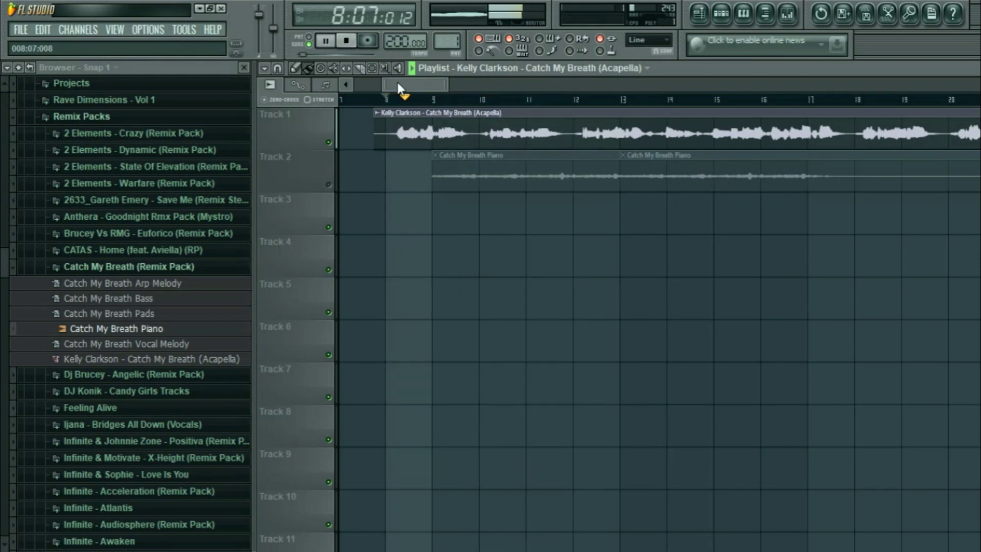
pyautogui.press('space')
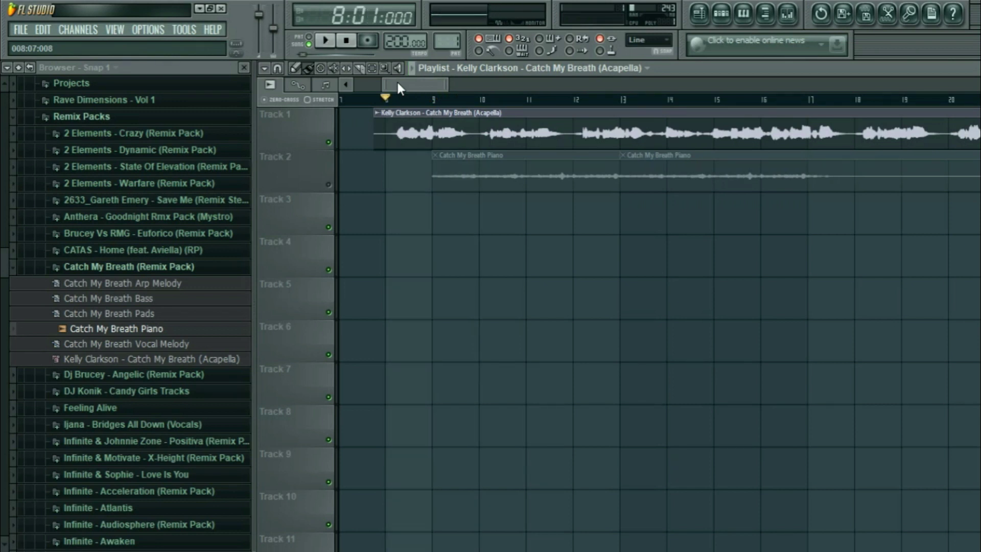
# Unmute the piano on Track 2 and play it with the acapella at a project tempo of 165 BPM
pyautogui.click(336, 189)
pyautogui.moveTo(412, 30); pyautogui.dragTo(412, 51)
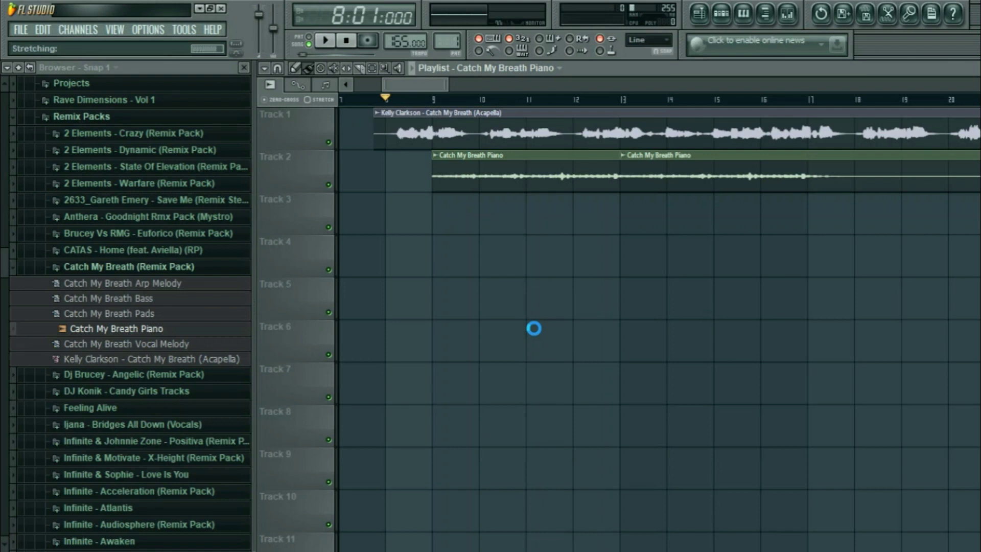
pyautogui.press('space')
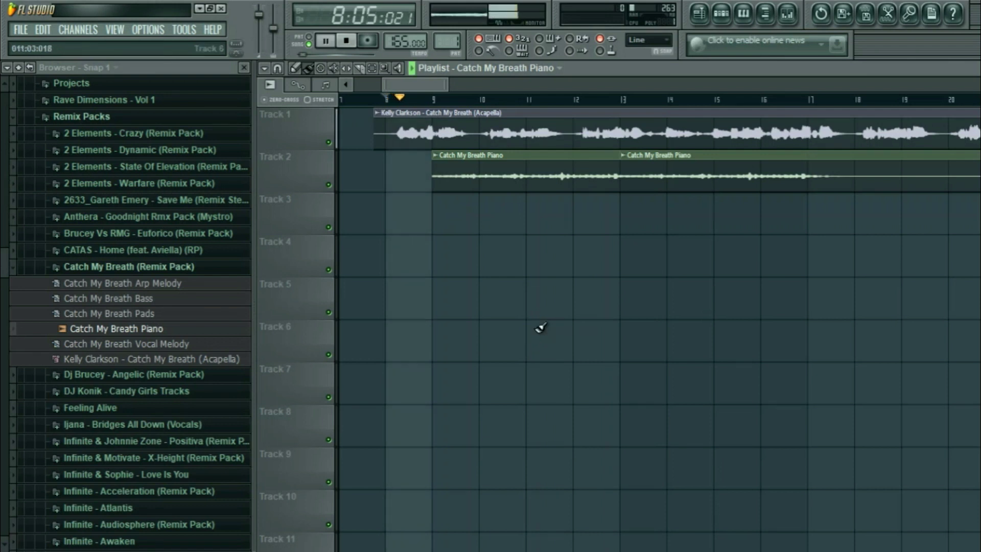